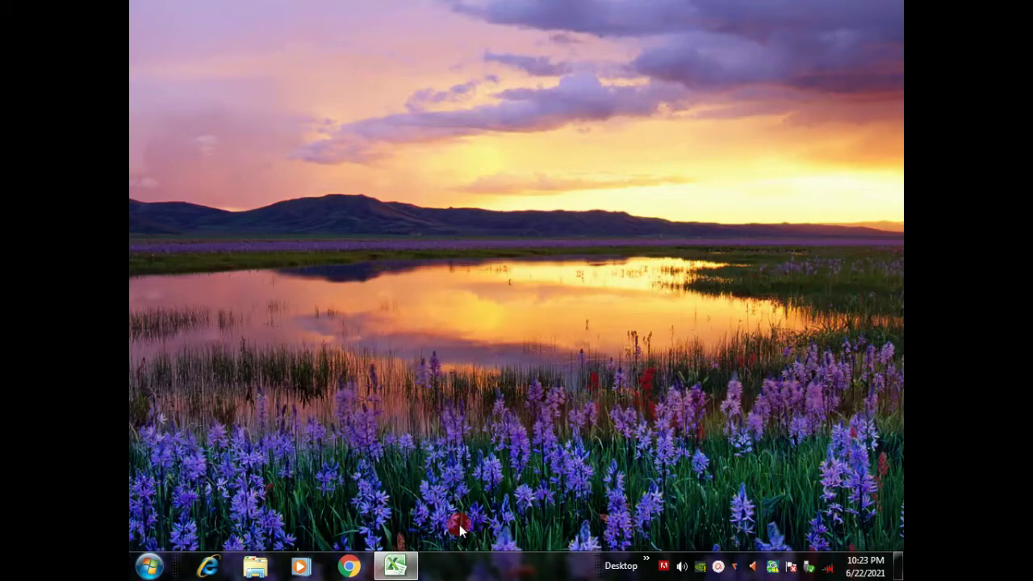
{"action": "left_click", "coordinate": [395, 566]}
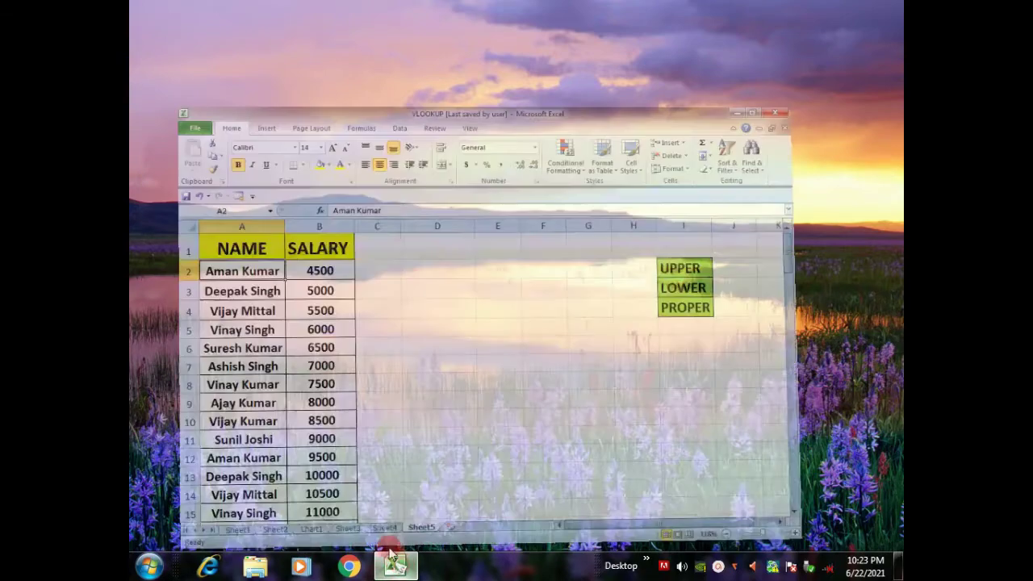
{"action": "left_click", "coordinate": [202, 178]}
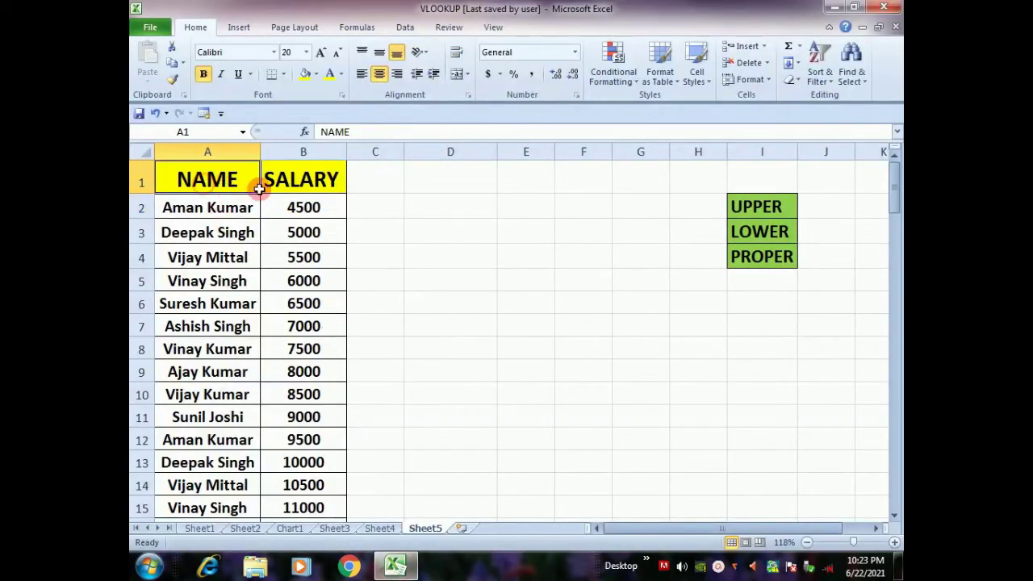
{"action": "left_click", "coordinate": [335, 188]}
{"action": "left_click", "coordinate": [212, 177]}
{"action": "left_click", "coordinate": [273, 191]}
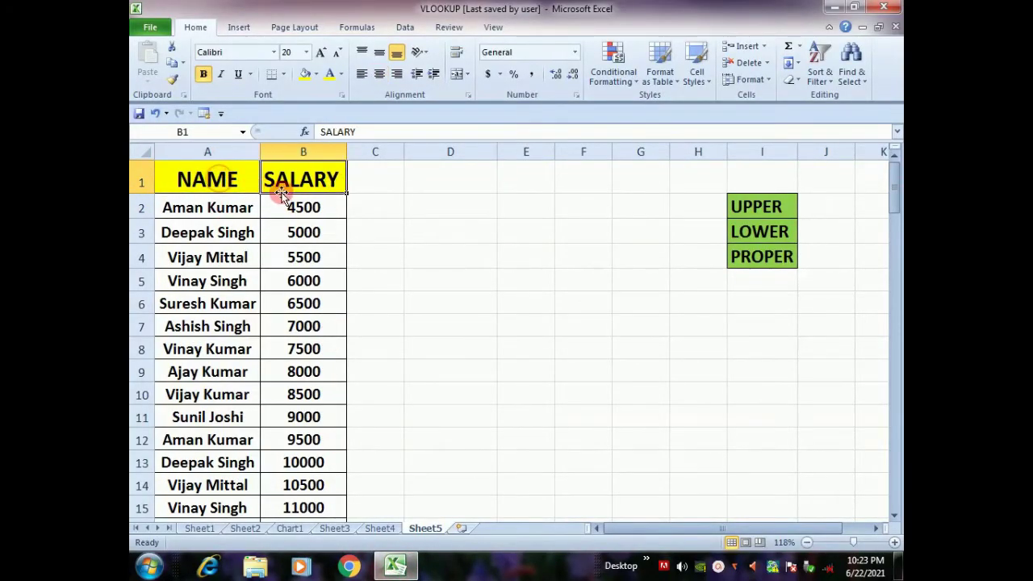
{"action": "left_click", "coordinate": [217, 217]}
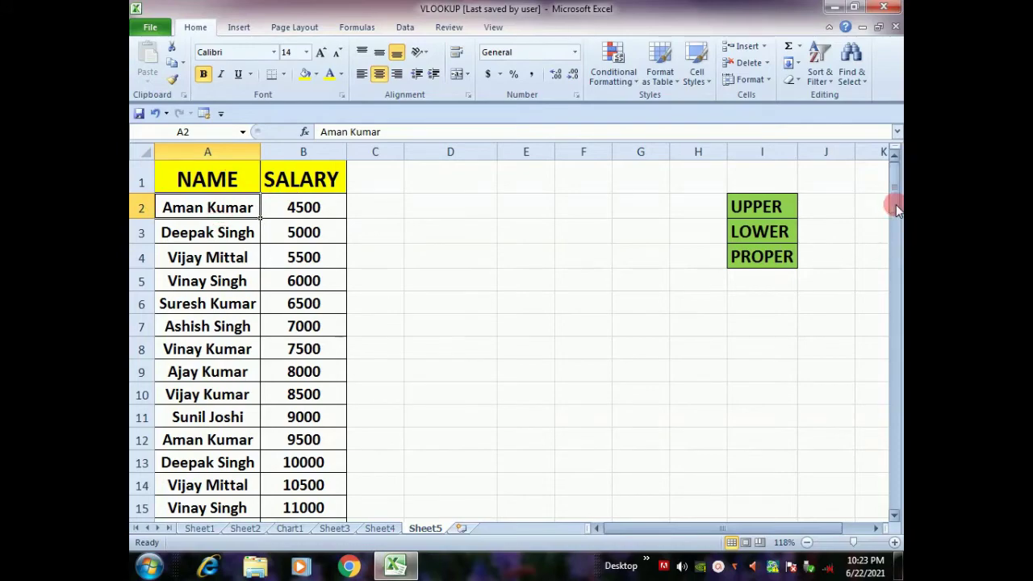
{"action": "left_click_drag", "start_coordinate": [897, 208], "coordinate": [880, 365]}
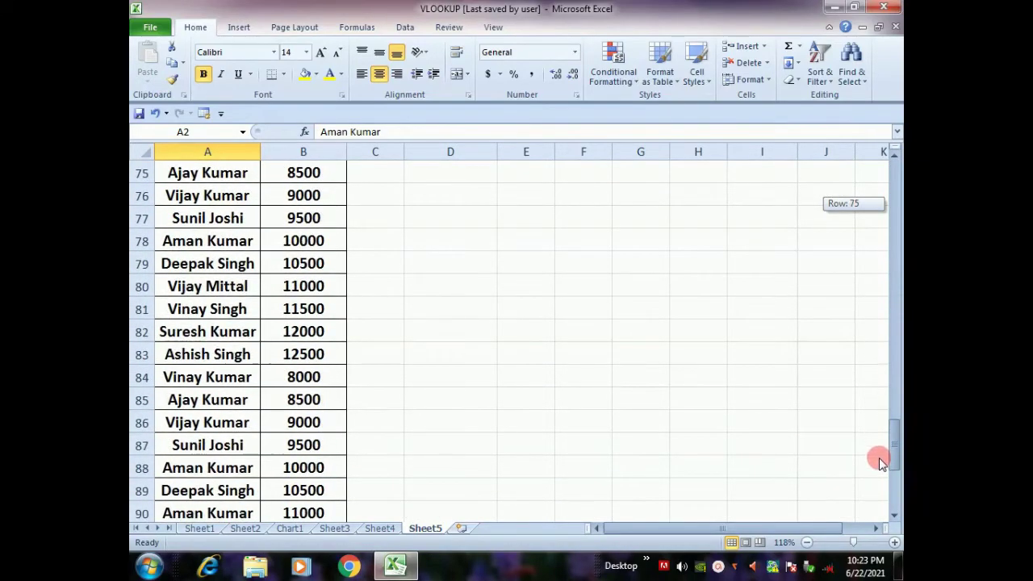
{"action": "left_click_drag", "start_coordinate": [879, 361], "coordinate": [872, 498]}
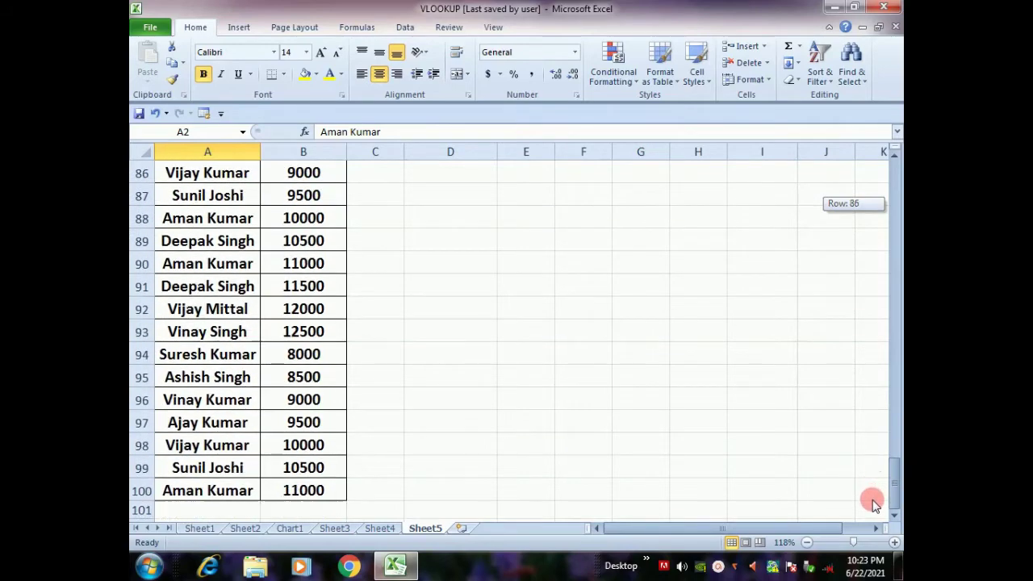
{"action": "left_click", "coordinate": [170, 498]}
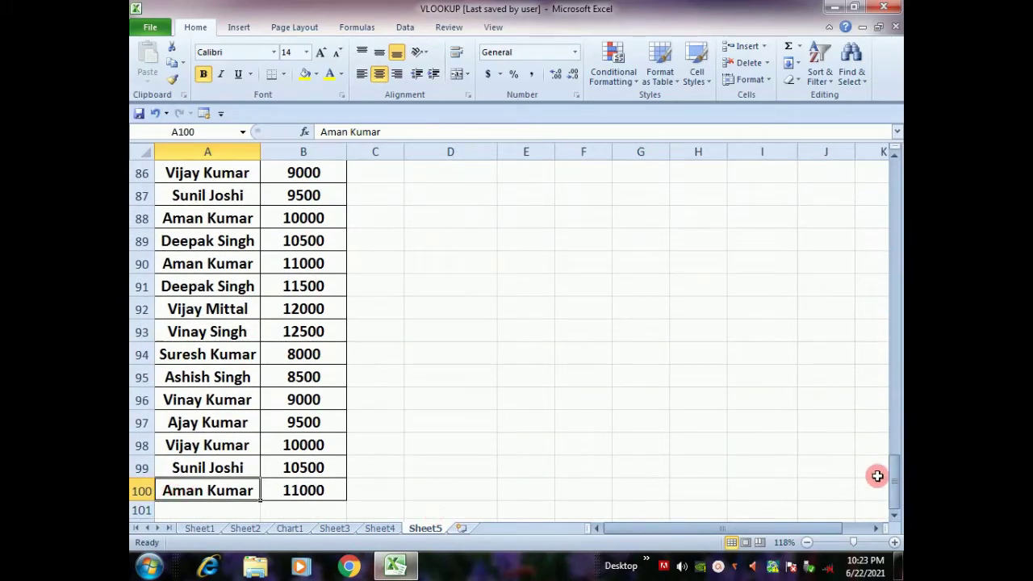
{"action": "left_click_drag", "start_coordinate": [893, 487], "coordinate": [897, 193]}
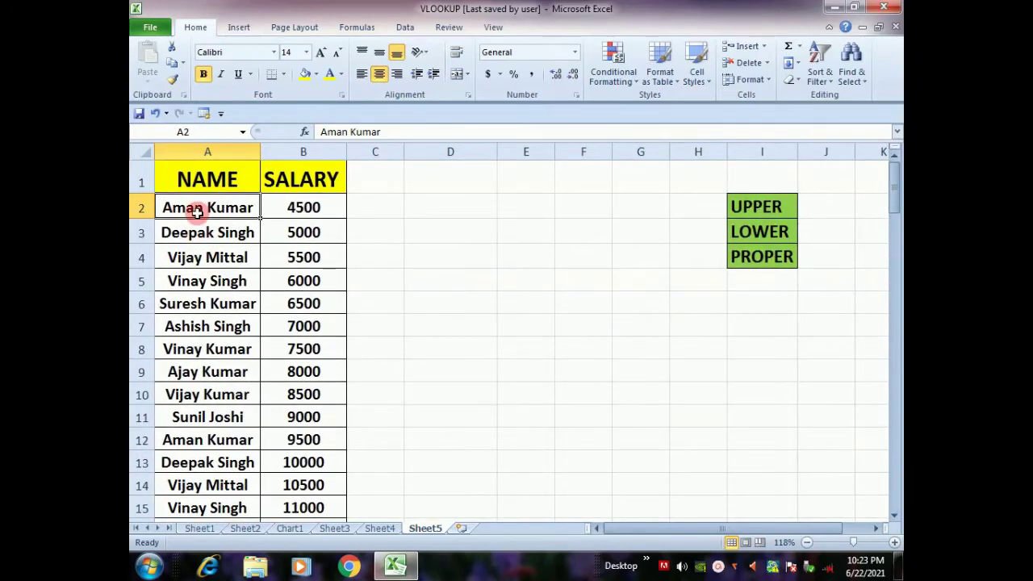
{"action": "left_click", "coordinate": [197, 209]}
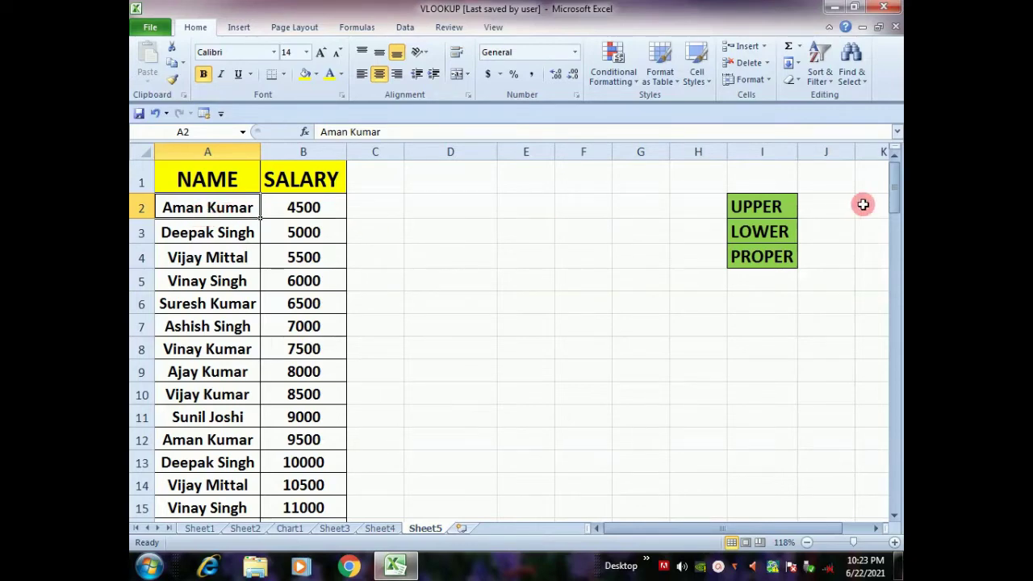
{"action": "left_click", "coordinate": [759, 207]}
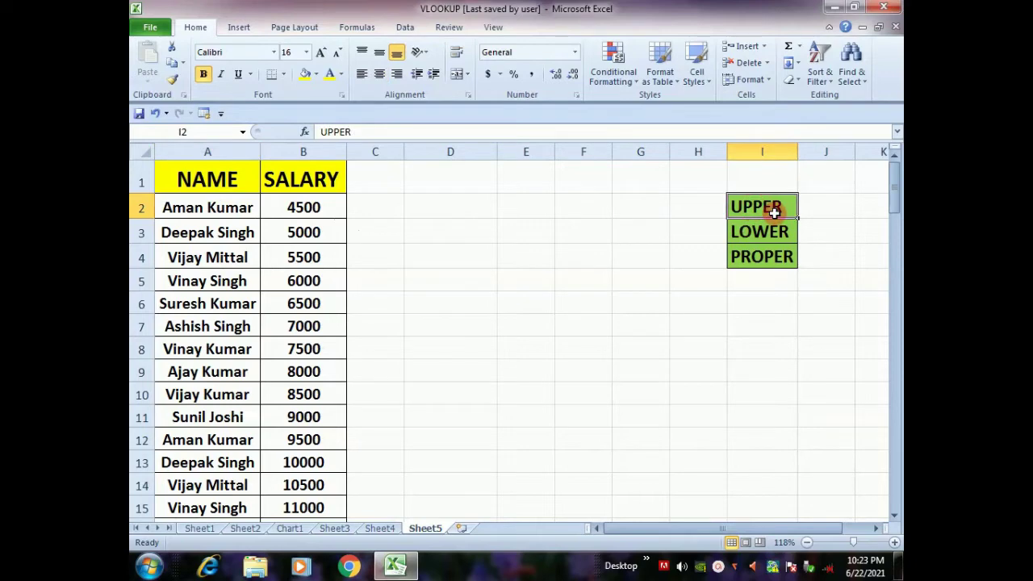
{"action": "left_click", "coordinate": [769, 233]}
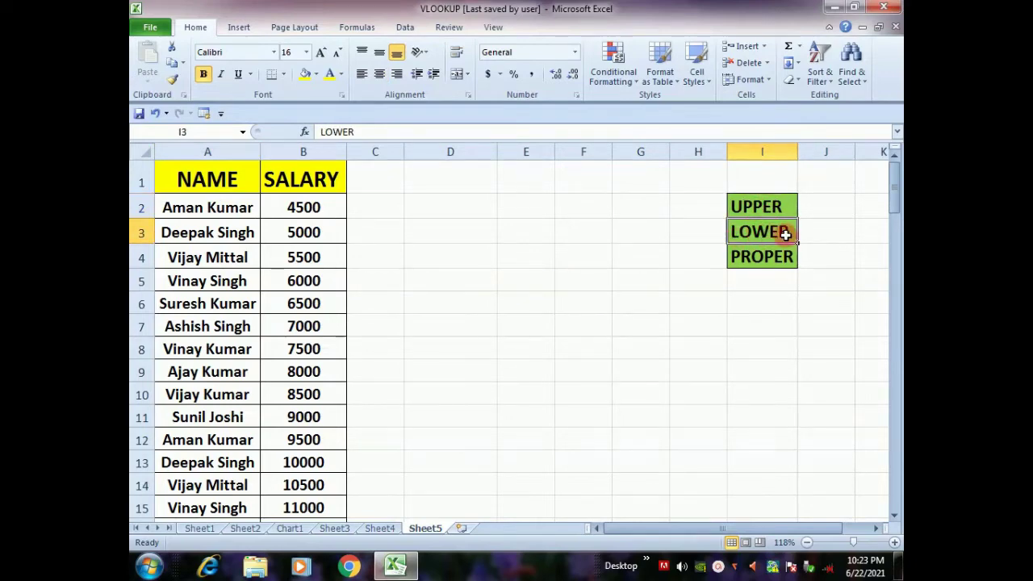
{"action": "left_click", "coordinate": [749, 257]}
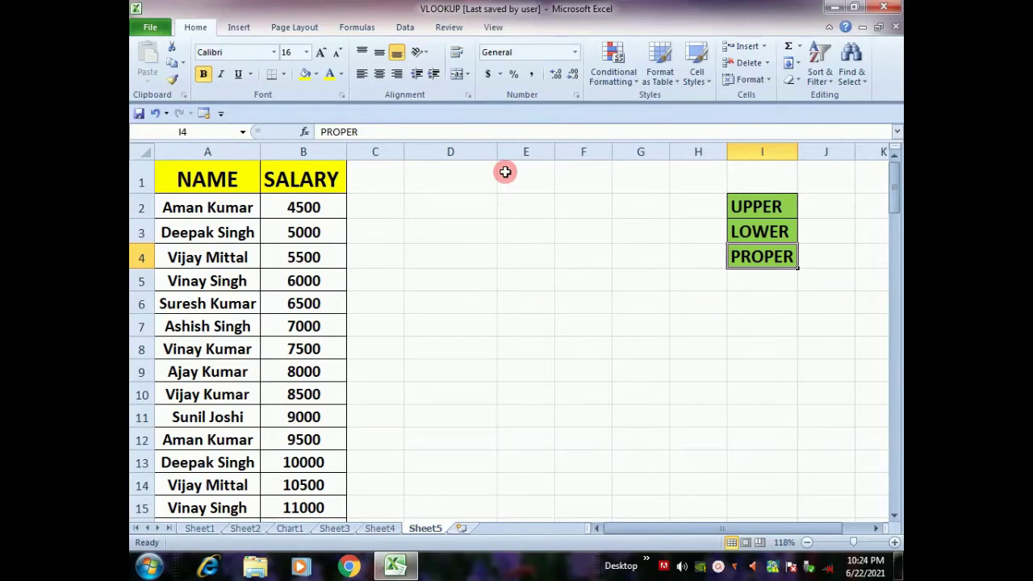
{"action": "left_click", "coordinate": [207, 201]}
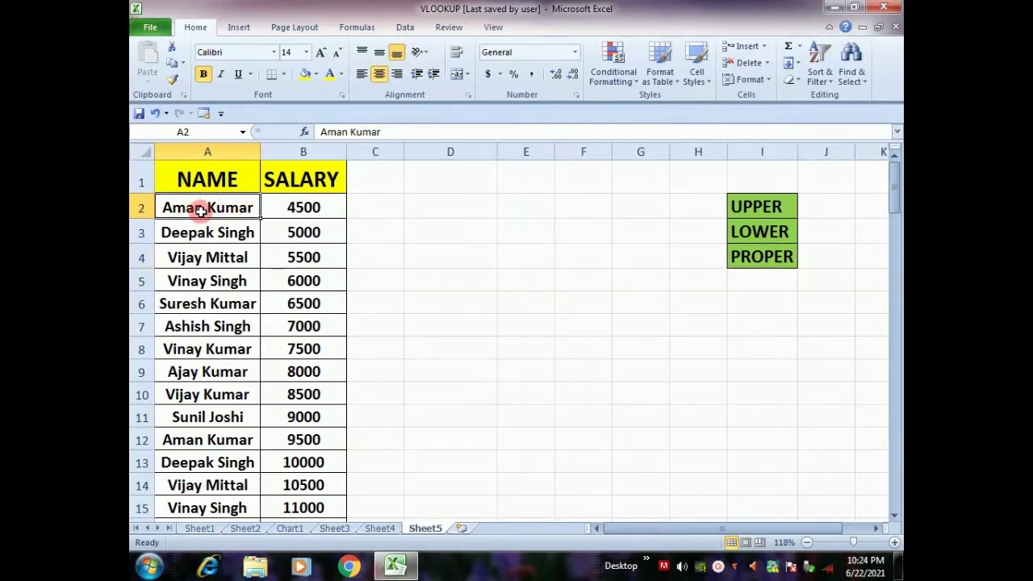
Step: Enter =UPPER(A2) in cell D2 to show the first name in capital letters
{"action": "left_click", "coordinate": [439, 212]}
{"action": "type", "text": "="}
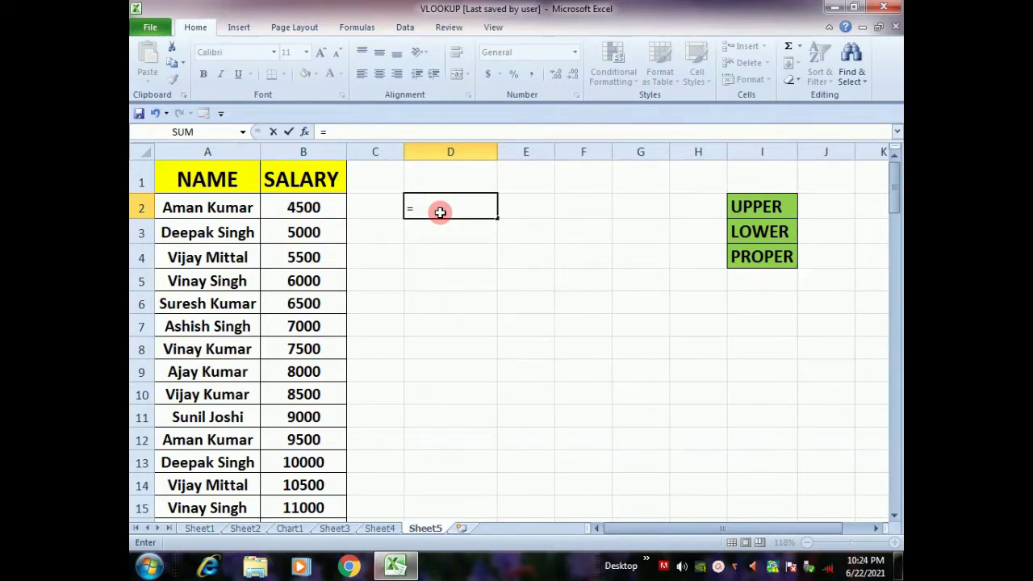
{"action": "type", "text": "u"}
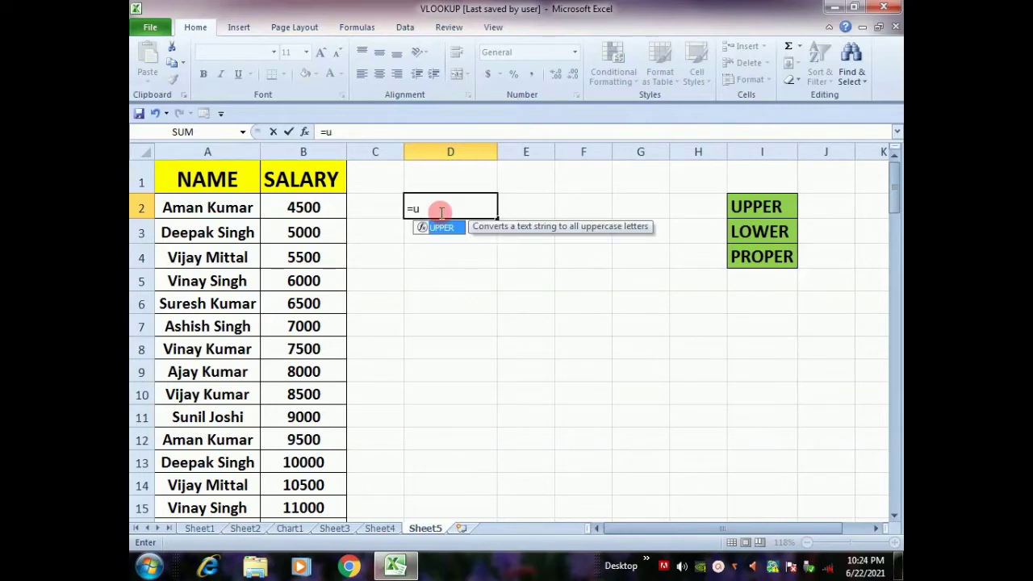
{"action": "type", "text": "pp"}
{"action": "type", "text": "er"}
{"action": "key", "text": "Tab"}
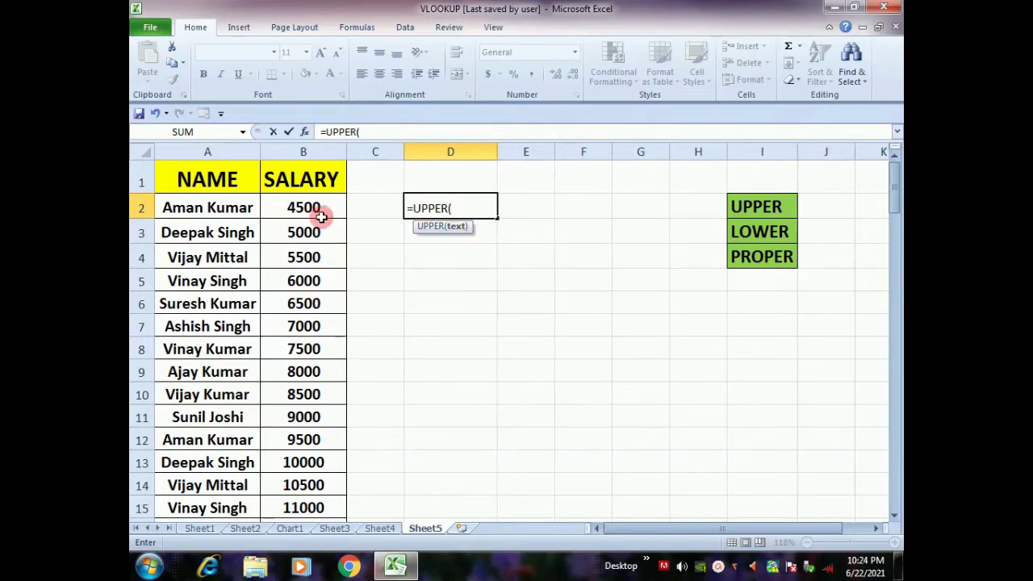
{"action": "left_click", "coordinate": [216, 208]}
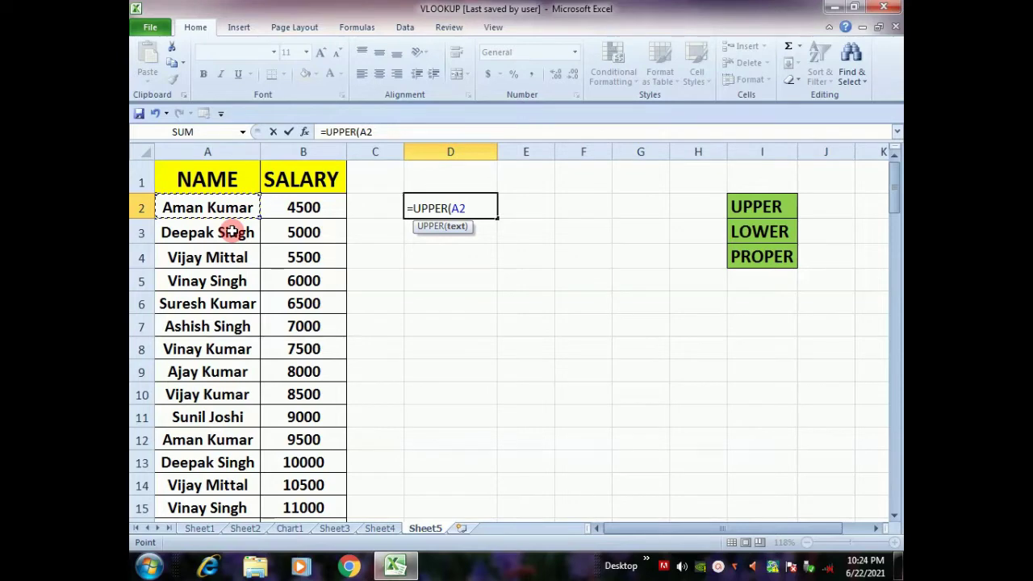
{"action": "type", "text": ")"}
{"action": "key", "text": "Return"}
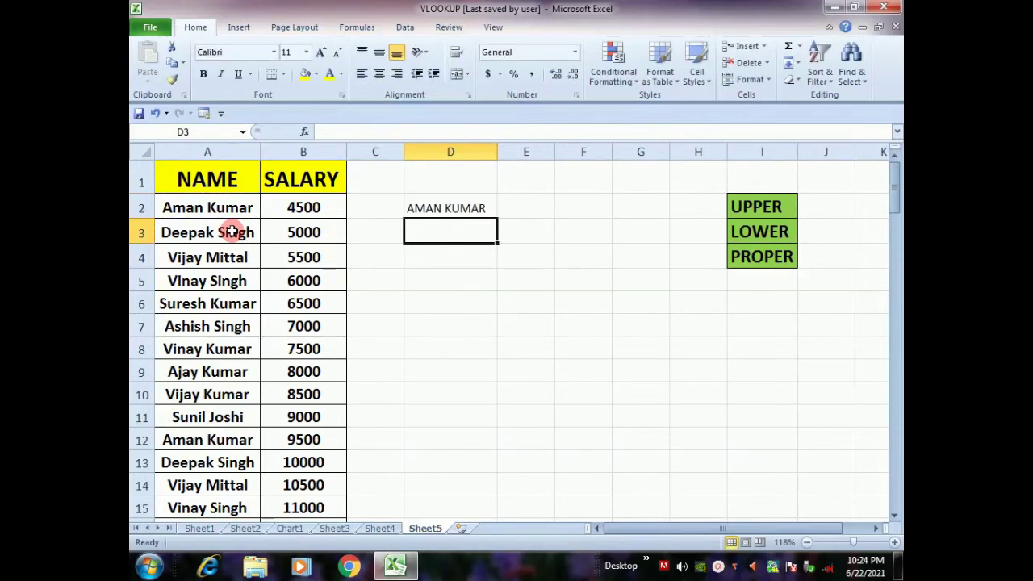
{"action": "left_click", "coordinate": [425, 206]}
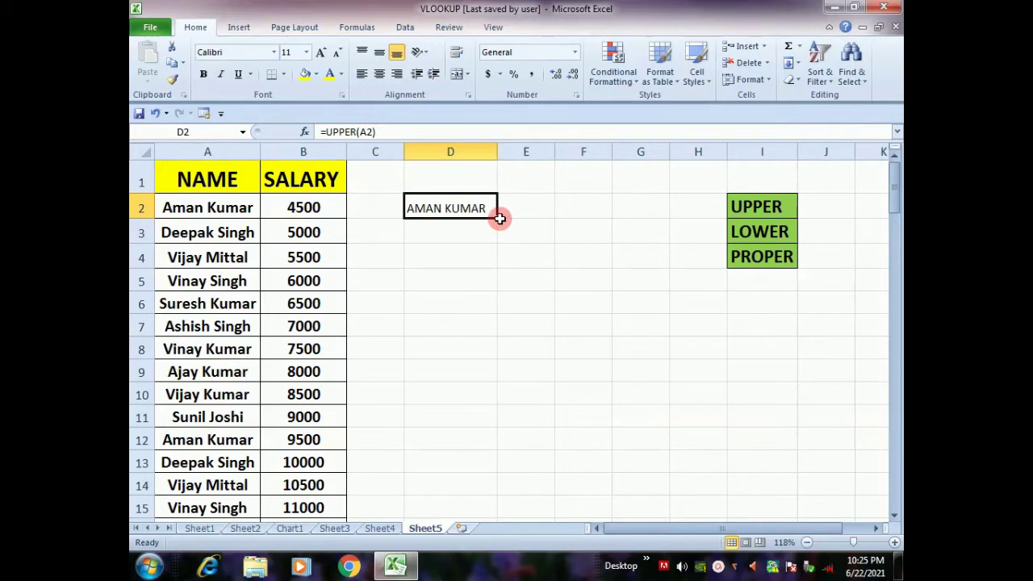
Step: Fill the =UPPER(A2) formula from D2 down to D100, then select D2:D100
{"action": "left_click_drag", "start_coordinate": [499, 218], "coordinate": [456, 579]}
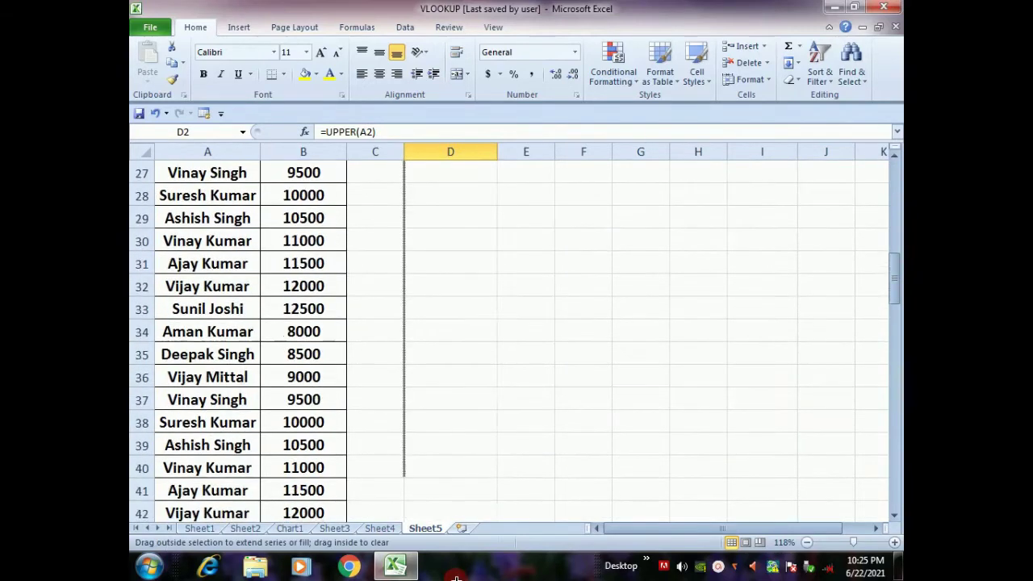
{"action": "left_click_drag", "start_coordinate": [456, 578], "coordinate": [466, 453]}
{"action": "left_click_drag", "start_coordinate": [894, 494], "coordinate": [896, 226]}
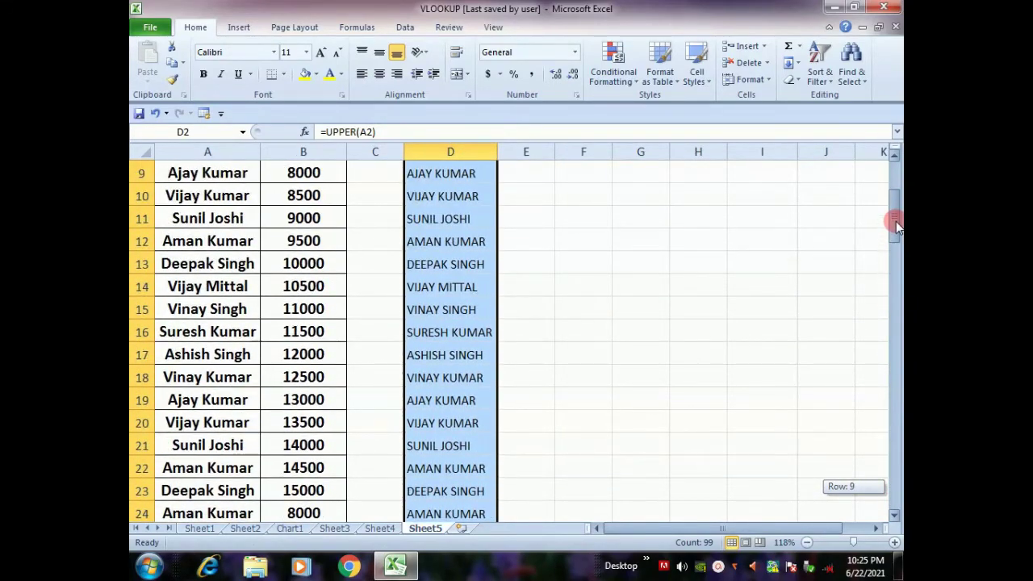
{"action": "left_click_drag", "start_coordinate": [896, 221], "coordinate": [895, 195]}
{"action": "left_click", "coordinate": [487, 233]}
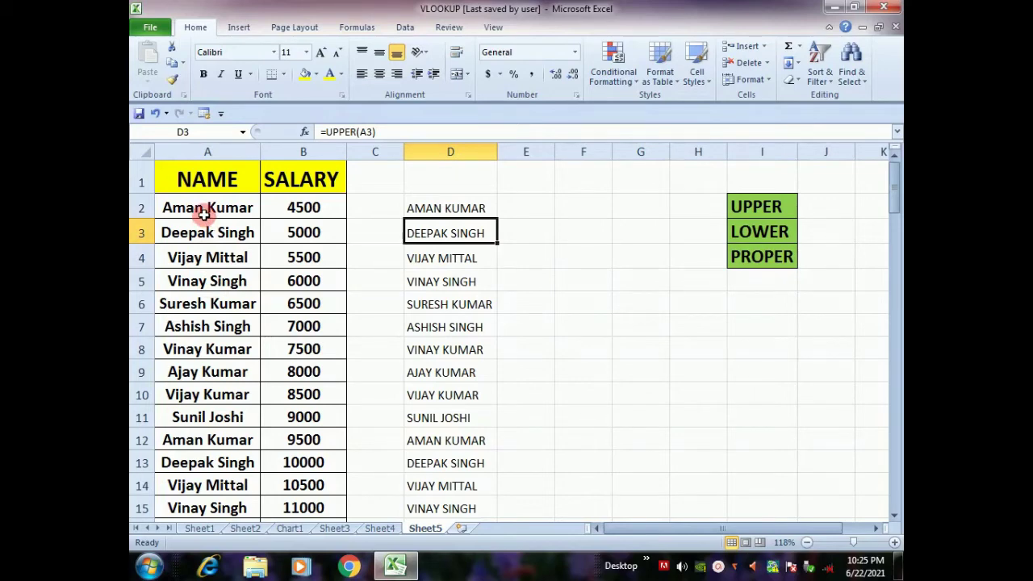
{"action": "left_click", "coordinate": [447, 209]}
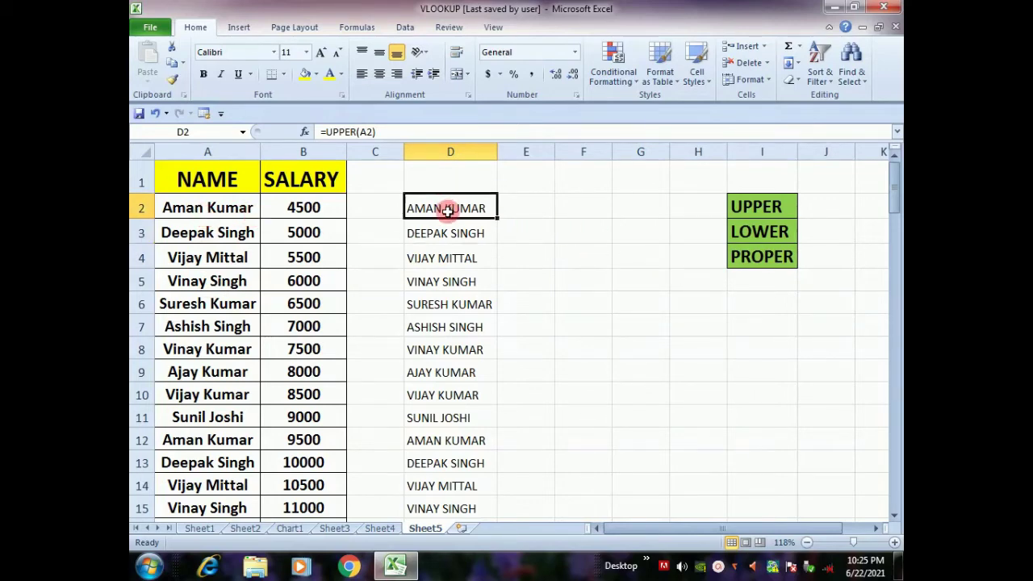
{"action": "mouse_move", "coordinate": [447, 209]}
{"action": "left_mouse_down"}
{"action": "mouse_move", "coordinate": [443, 531]}
{"action": "mouse_move", "coordinate": [449, 507]}
{"action": "left_mouse_up"}
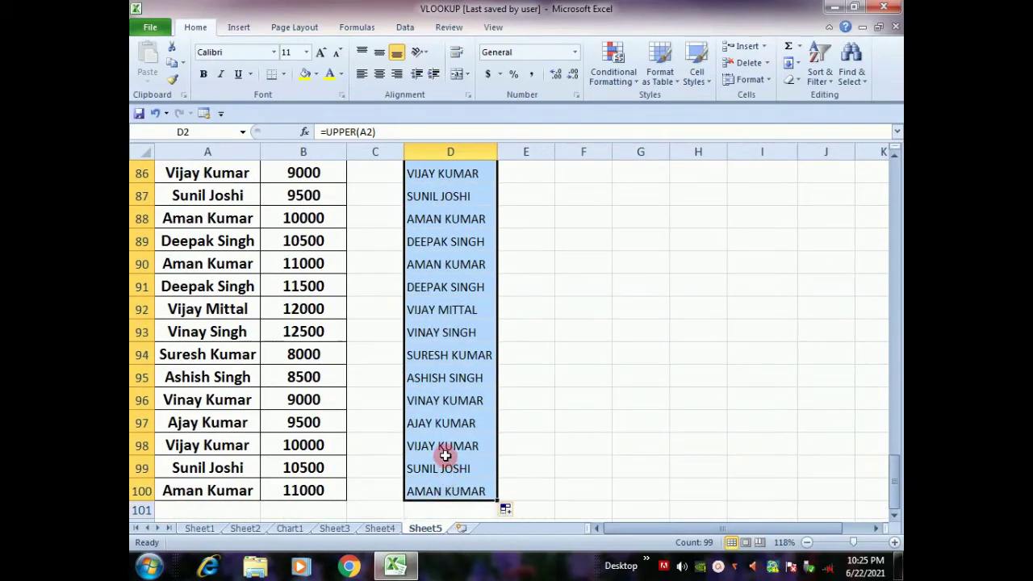
Step: Paste the uppercase names from D2:D100 over A2:A100 as values and autofit column A
{"action": "key", "text": "ctrl+c"}
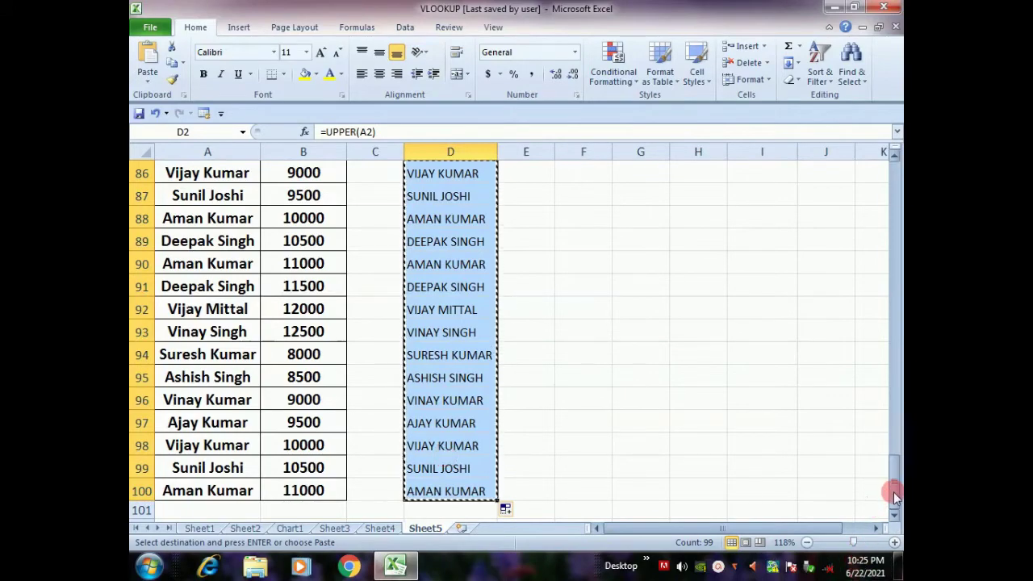
{"action": "left_click_drag", "start_coordinate": [894, 484], "coordinate": [881, 192]}
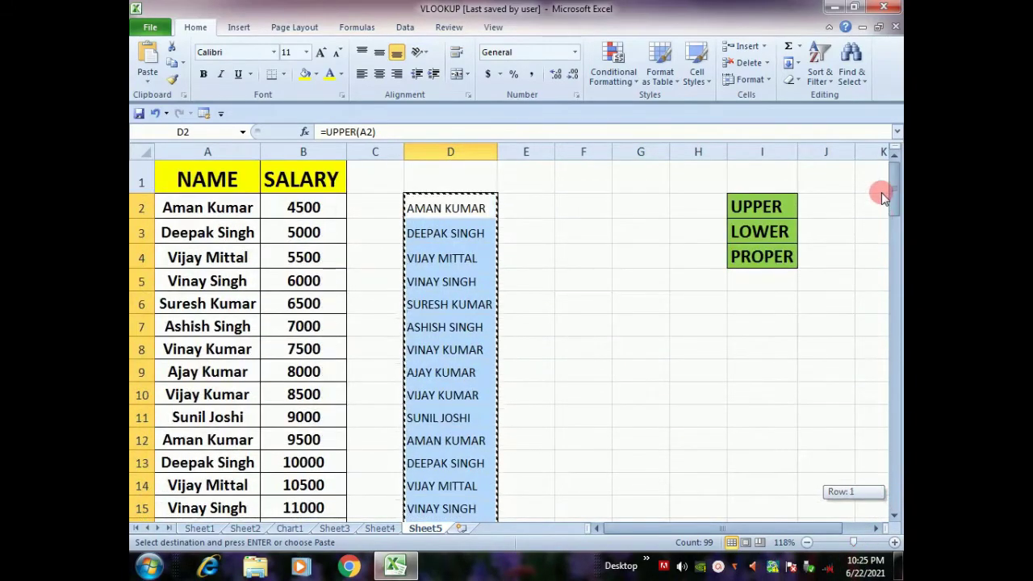
{"action": "left_click", "coordinate": [220, 208]}
{"action": "left_click_drag", "start_coordinate": [220, 208], "coordinate": [187, 543]}
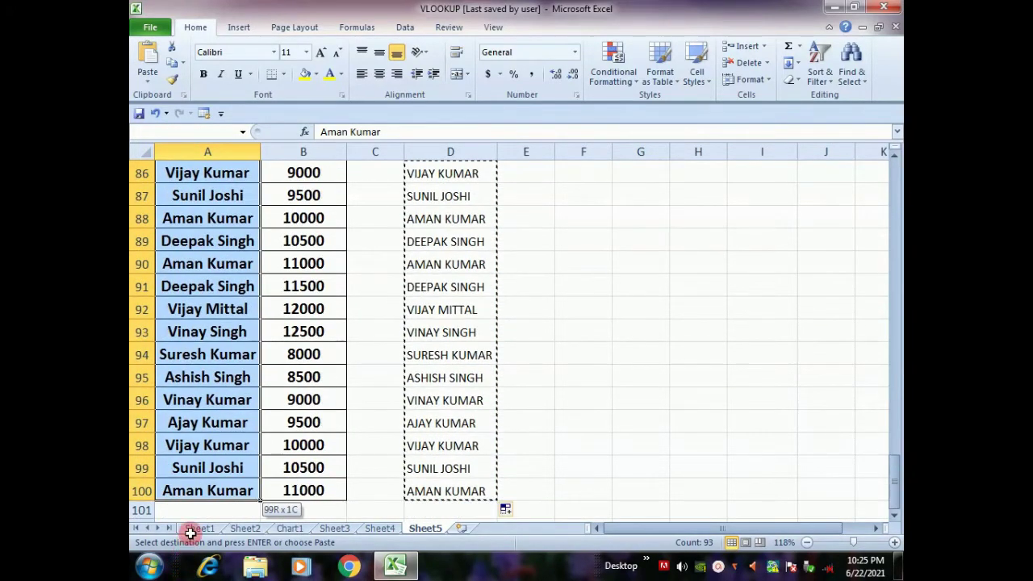
{"action": "left_click_drag", "start_coordinate": [187, 542], "coordinate": [208, 490]}
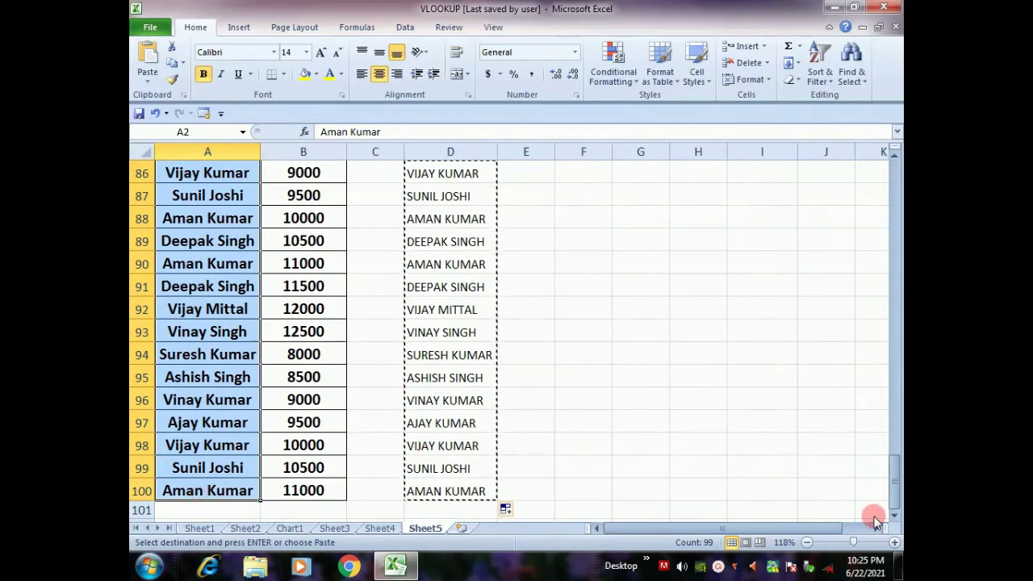
{"action": "left_click_drag", "start_coordinate": [893, 491], "coordinate": [894, 493]}
{"action": "left_click_drag", "start_coordinate": [890, 297], "coordinate": [887, 175]}
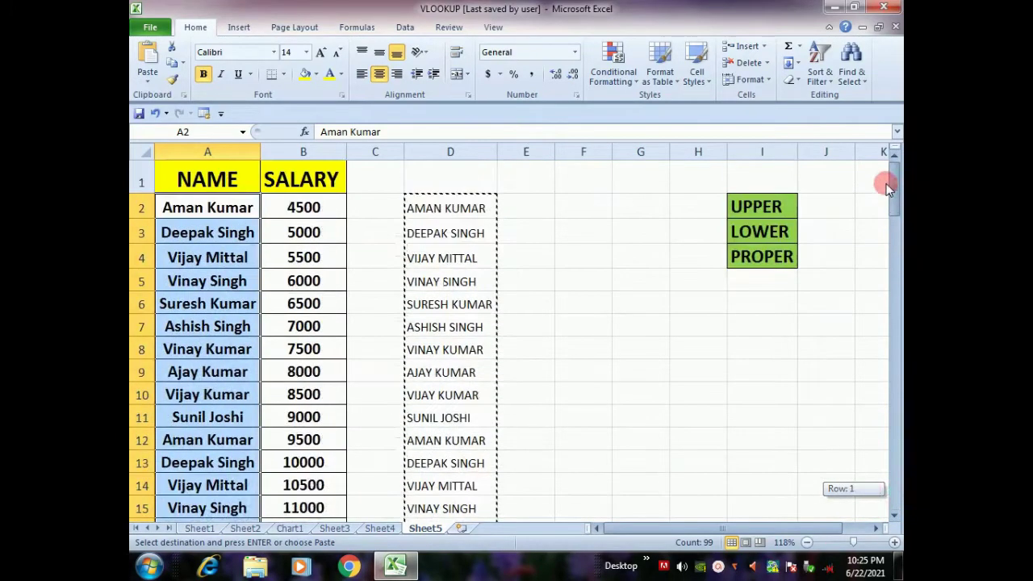
{"action": "right_click", "coordinate": [190, 209]}
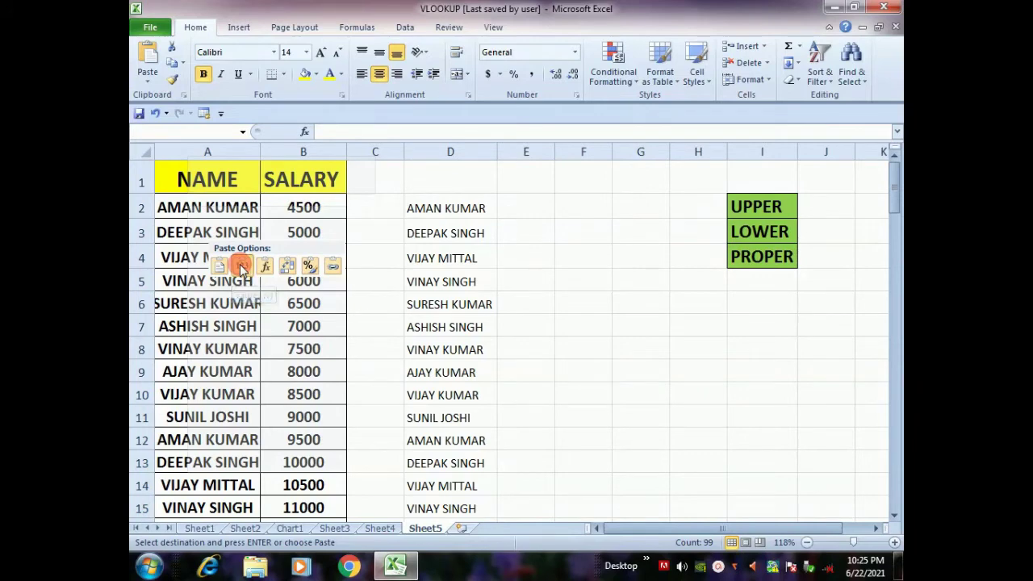
{"action": "left_click", "coordinate": [241, 267]}
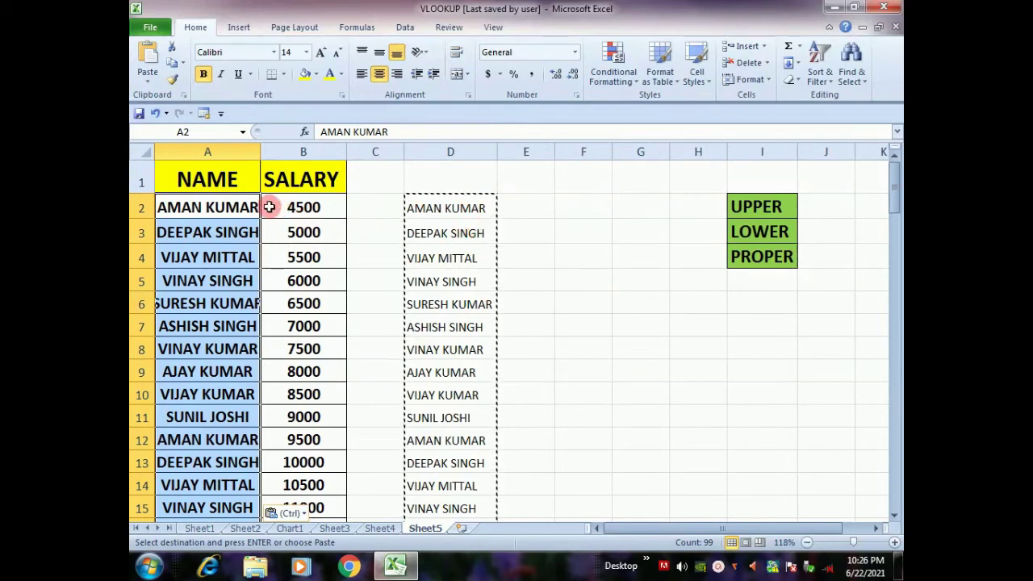
{"action": "double_click", "coordinate": [259, 150]}
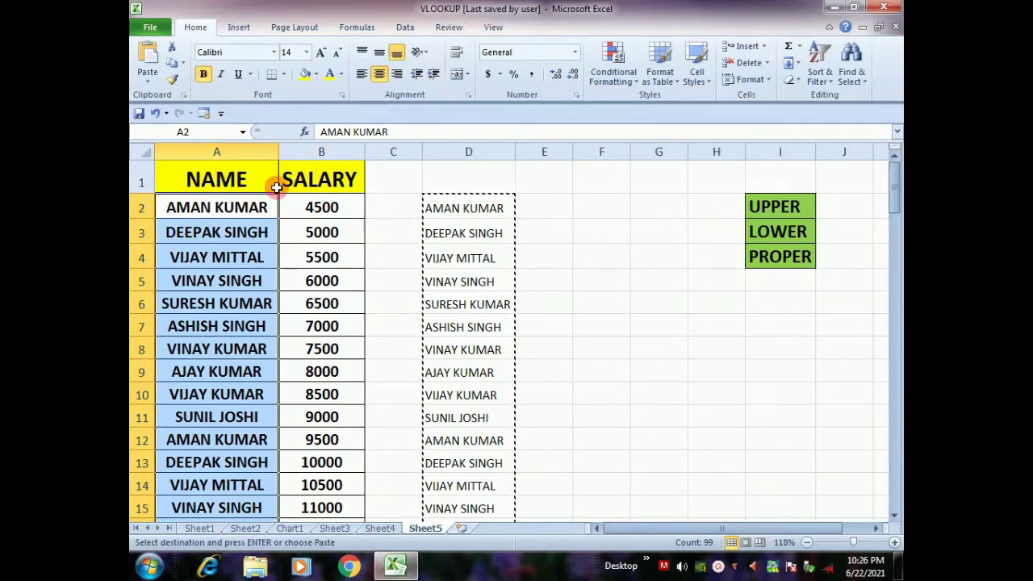
{"action": "key", "text": "Escape"}
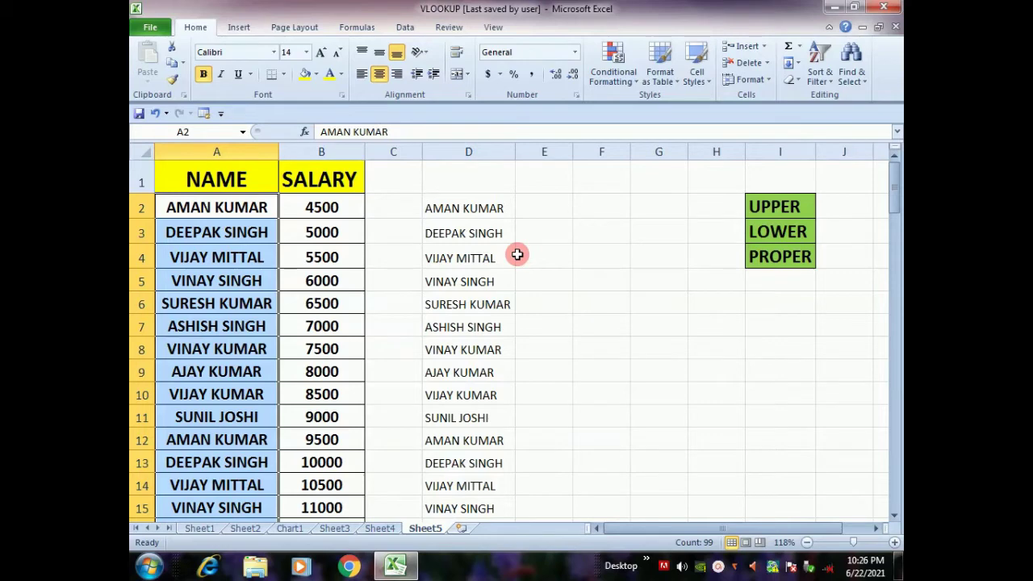
Step: Check the UPPER formula in D2 and select the entire helper column D
{"action": "left_click", "coordinate": [763, 235]}
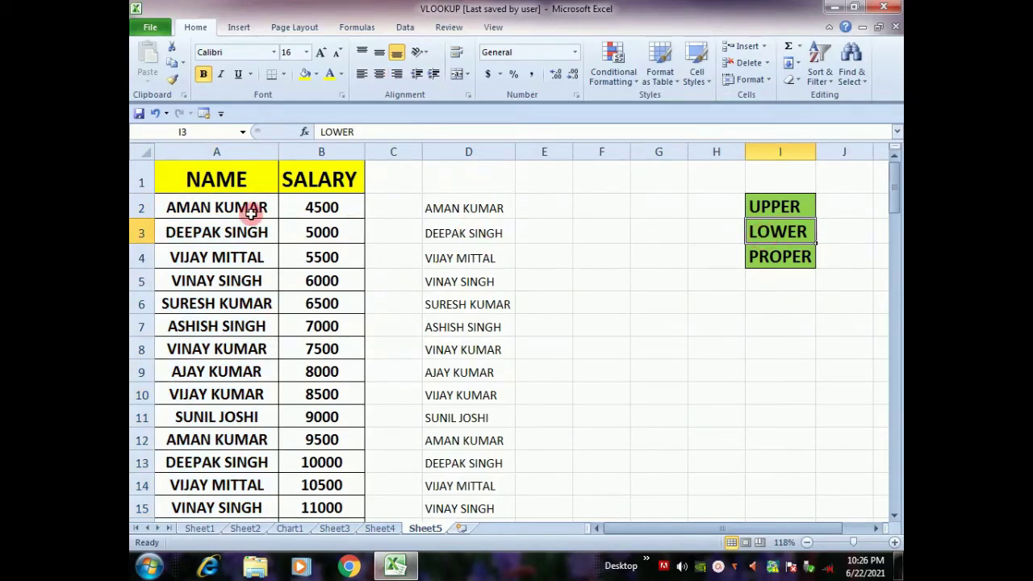
{"action": "left_click", "coordinate": [474, 202]}
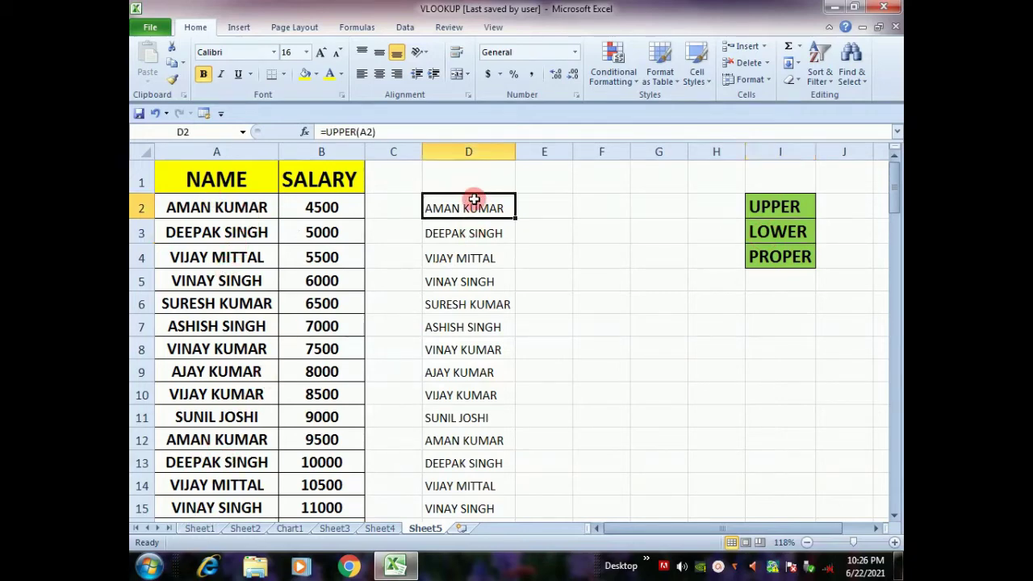
{"action": "left_click", "coordinate": [474, 150]}
Step: Clear column D and enter =LOWER(A2) in cell D2
{"action": "key", "text": "Delete"}
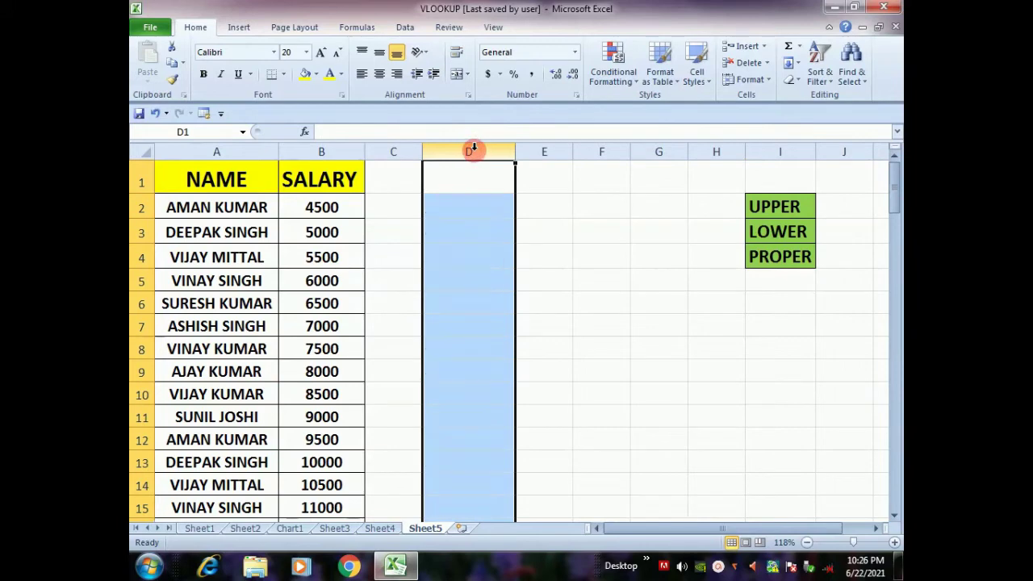
{"action": "left_click", "coordinate": [467, 210]}
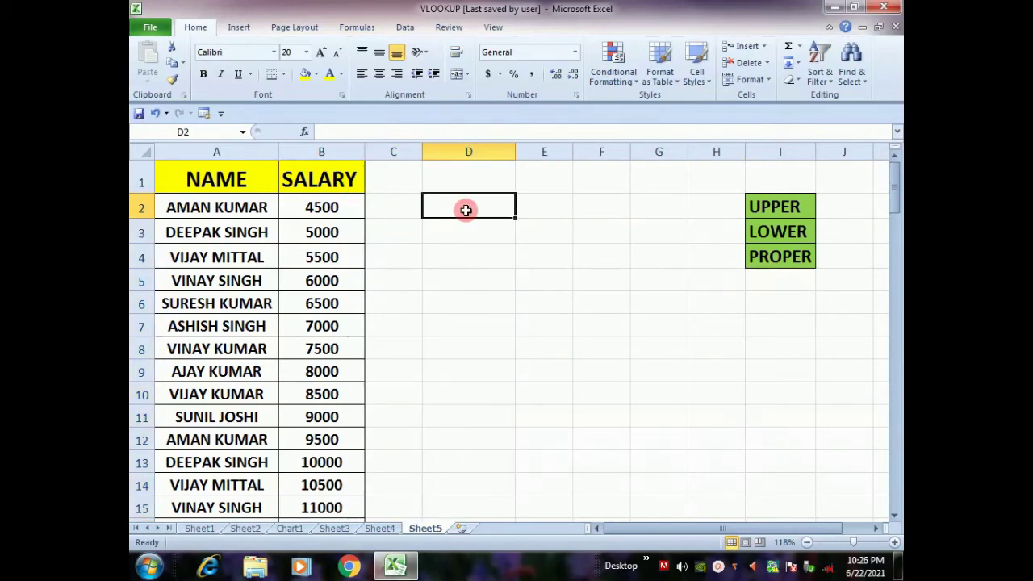
{"action": "type", "text": "="}
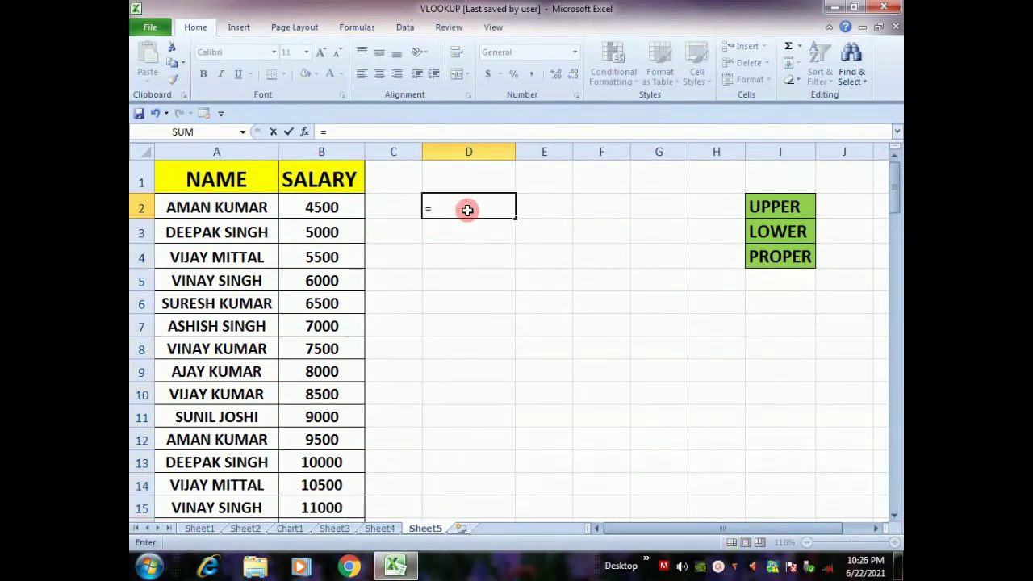
{"action": "type", "text": "lo"}
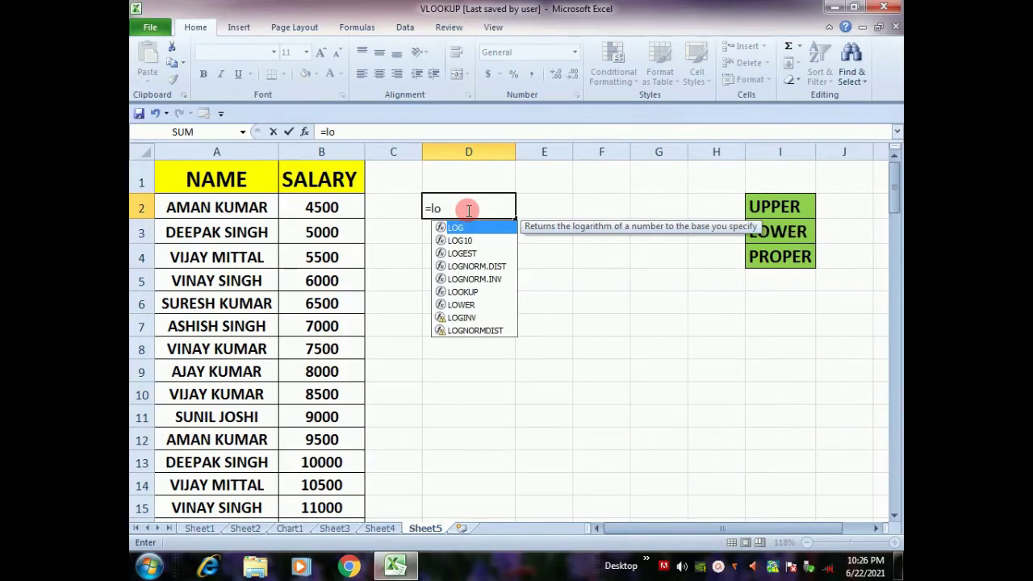
{"action": "type", "text": "we"}
{"action": "key", "text": "Tab"}
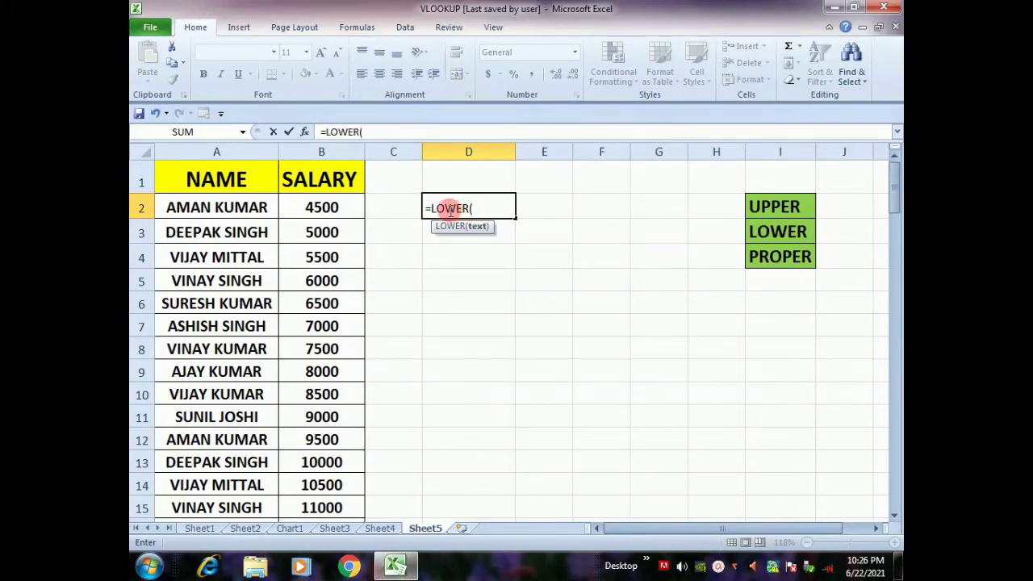
{"action": "left_click", "coordinate": [211, 207]}
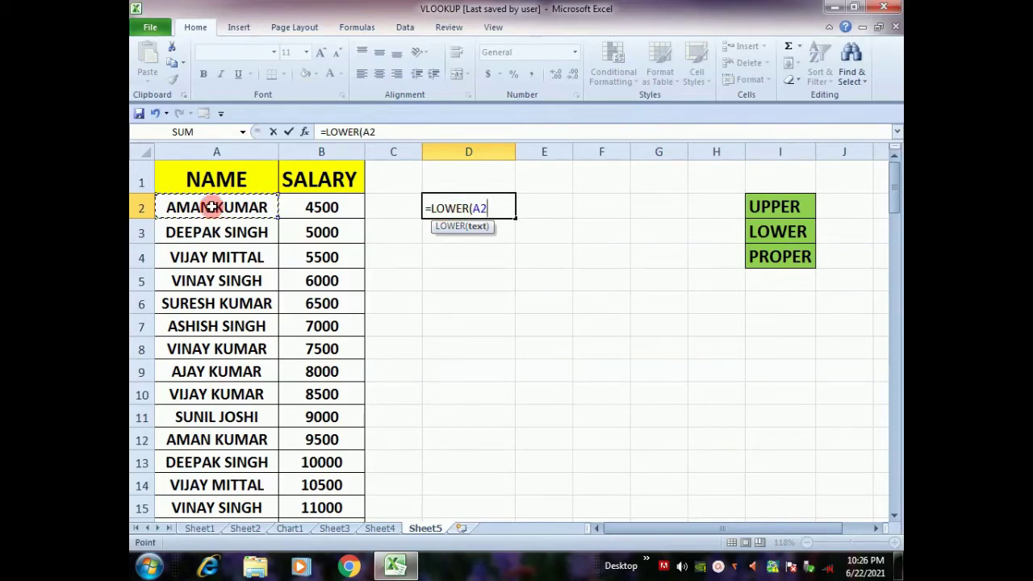
{"action": "type", "text": ")"}
{"action": "key", "text": "Return"}
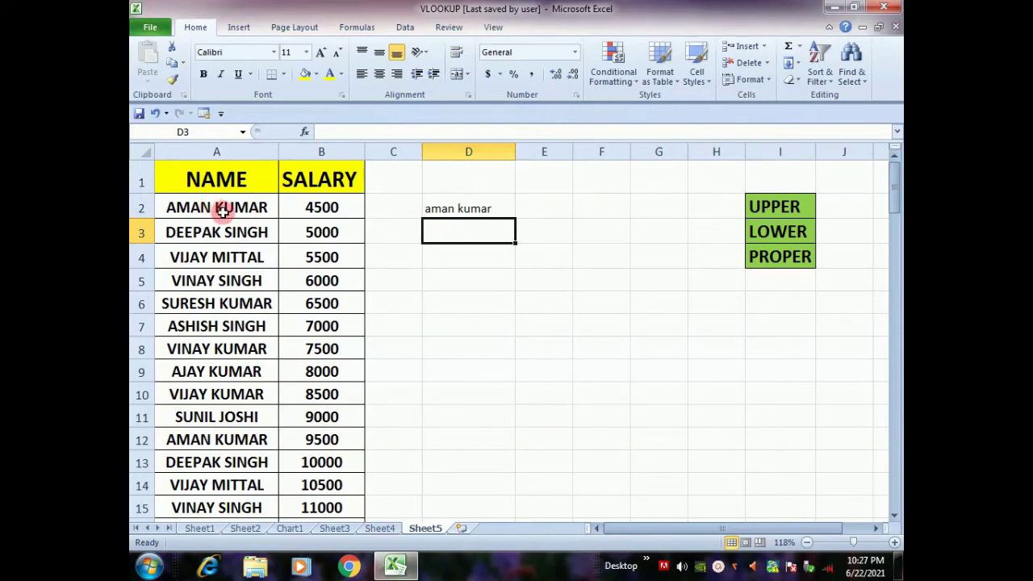
Step: Fill the =LOWER(A2) formula from D2 down to row 100
{"action": "left_click", "coordinate": [454, 208]}
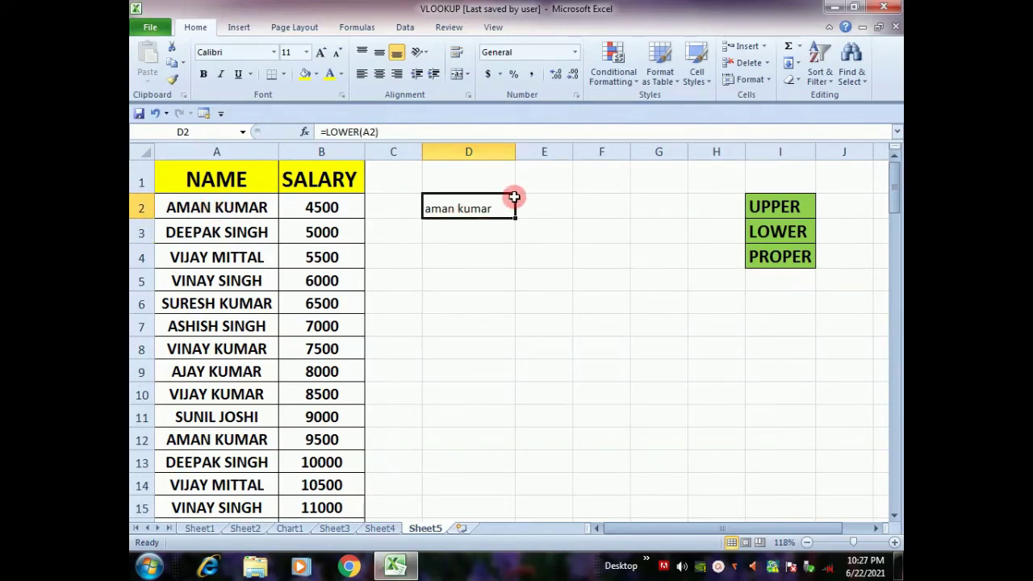
{"action": "left_click_drag", "start_coordinate": [516, 218], "coordinate": [504, 577]}
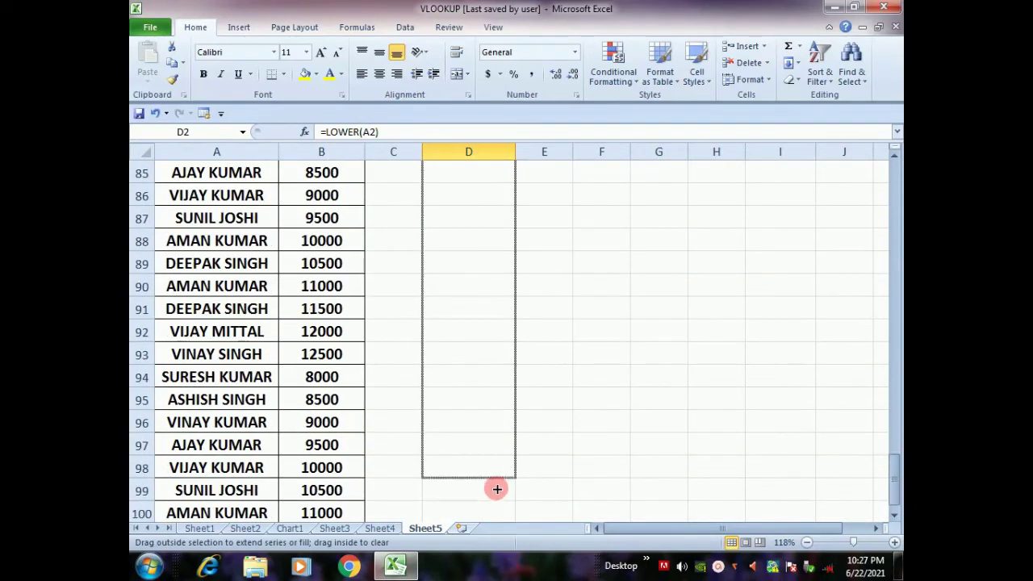
{"action": "left_click_drag", "start_coordinate": [505, 577], "coordinate": [491, 411]}
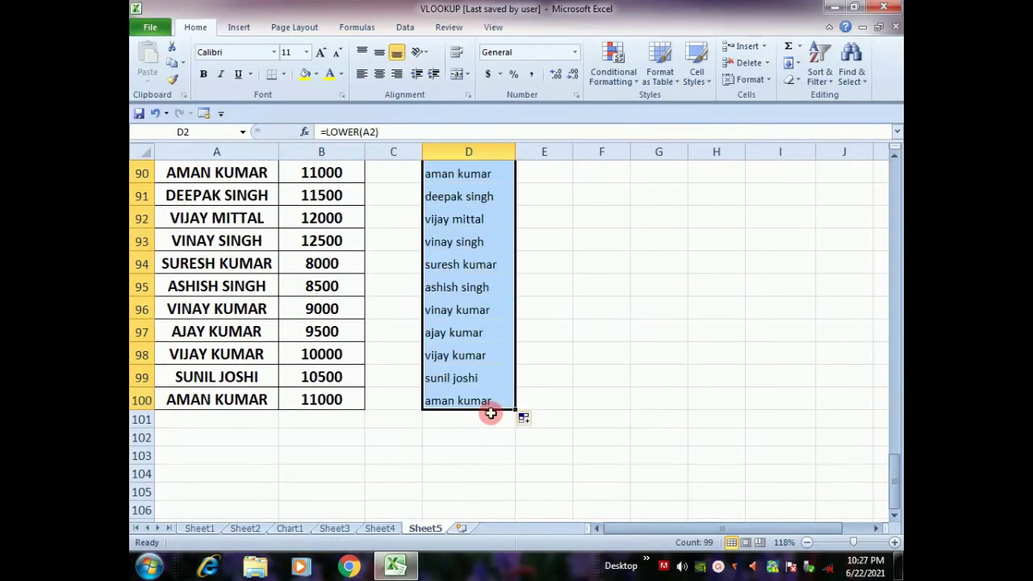
{"action": "left_click_drag", "start_coordinate": [894, 484], "coordinate": [886, 284]}
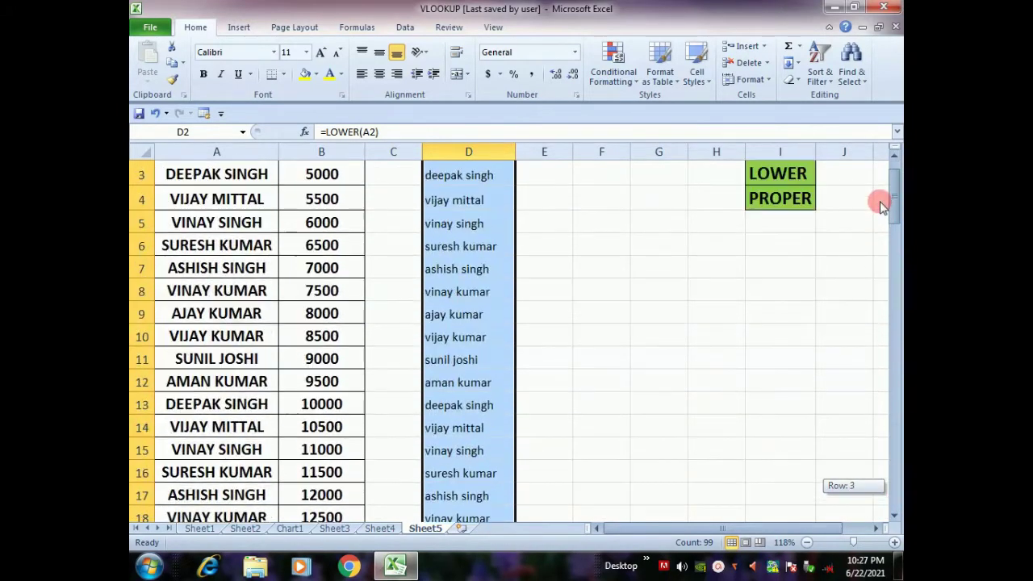
{"action": "left_click_drag", "start_coordinate": [886, 284], "coordinate": [881, 184]}
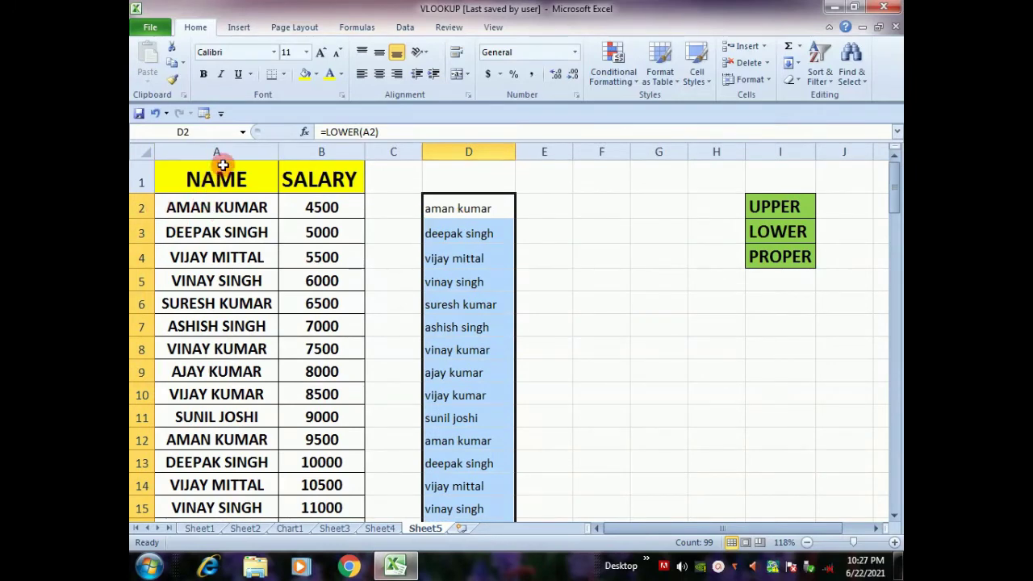
Step: Copy the lowercase names from column D and paste them over A2:A100 as values
{"action": "right_click", "coordinate": [450, 211]}
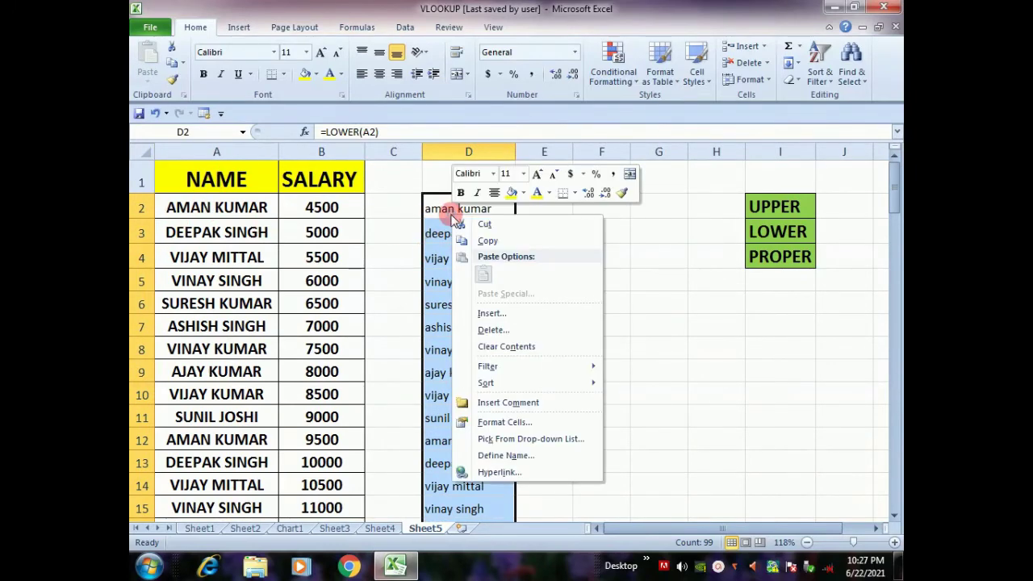
{"action": "left_click", "coordinate": [481, 241]}
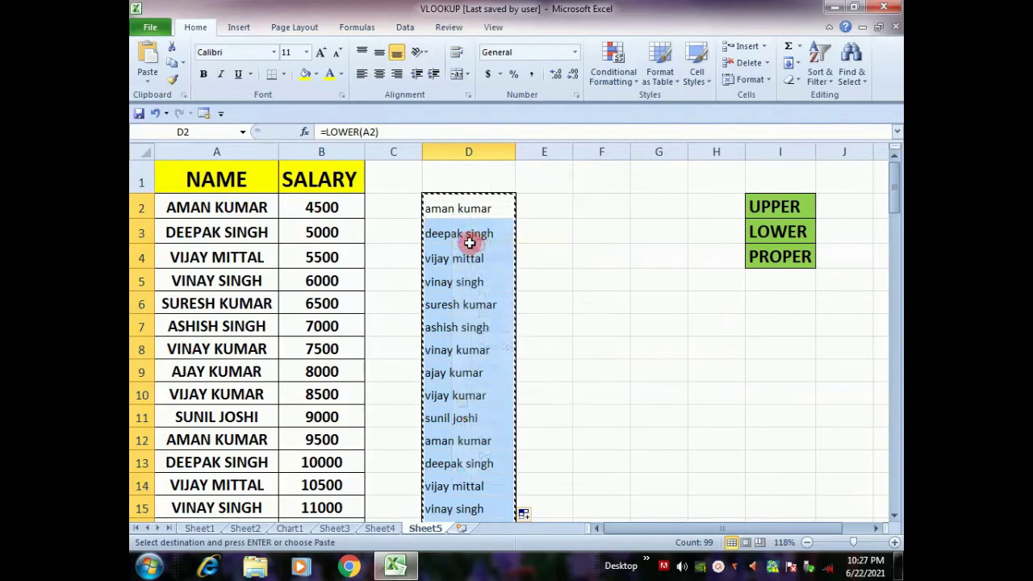
{"action": "left_click", "coordinate": [207, 205]}
{"action": "left_click_drag", "start_coordinate": [207, 205], "coordinate": [226, 577]}
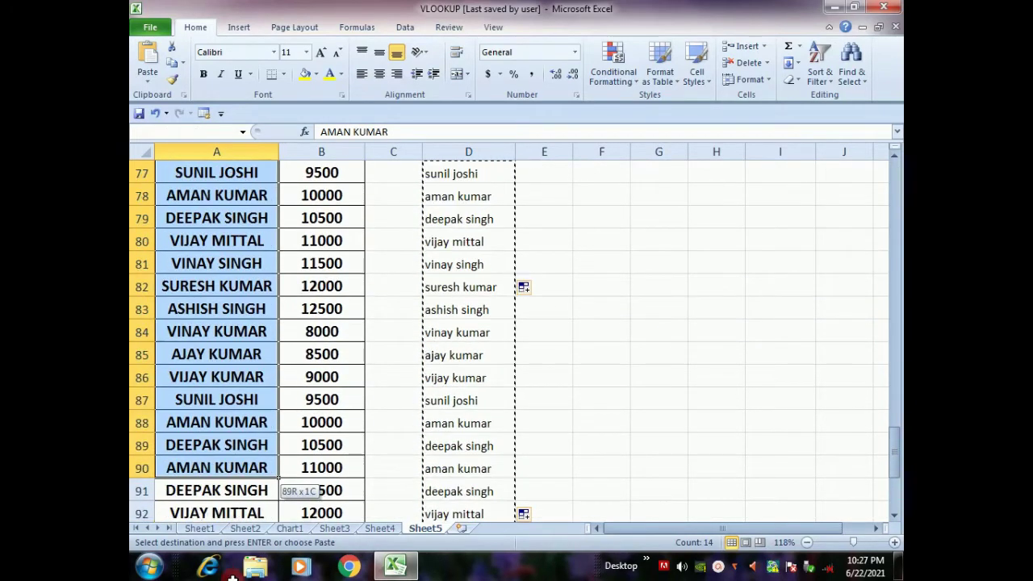
{"action": "left_click_drag", "start_coordinate": [226, 578], "coordinate": [212, 491]}
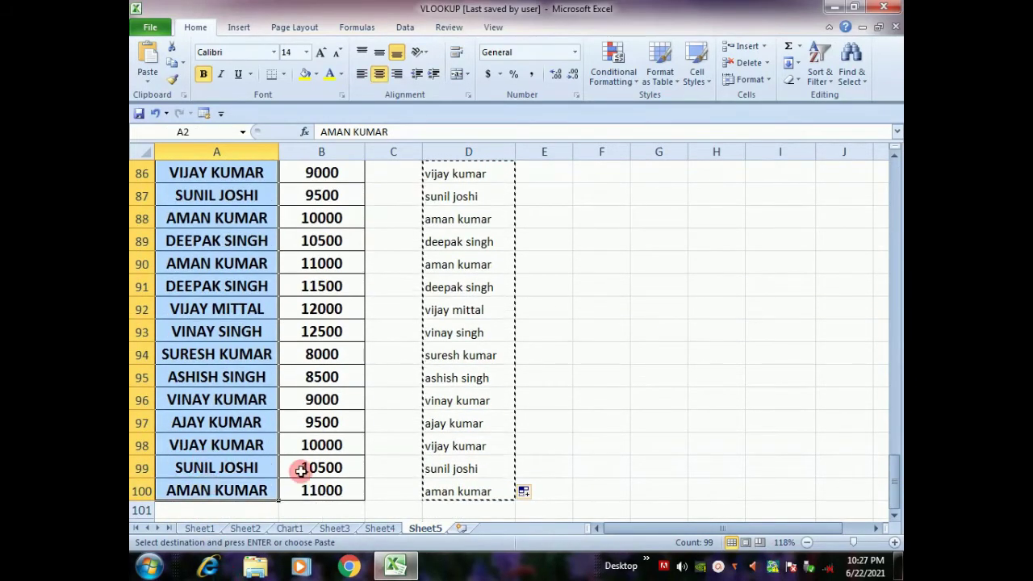
{"action": "left_click_drag", "start_coordinate": [894, 484], "coordinate": [888, 172]}
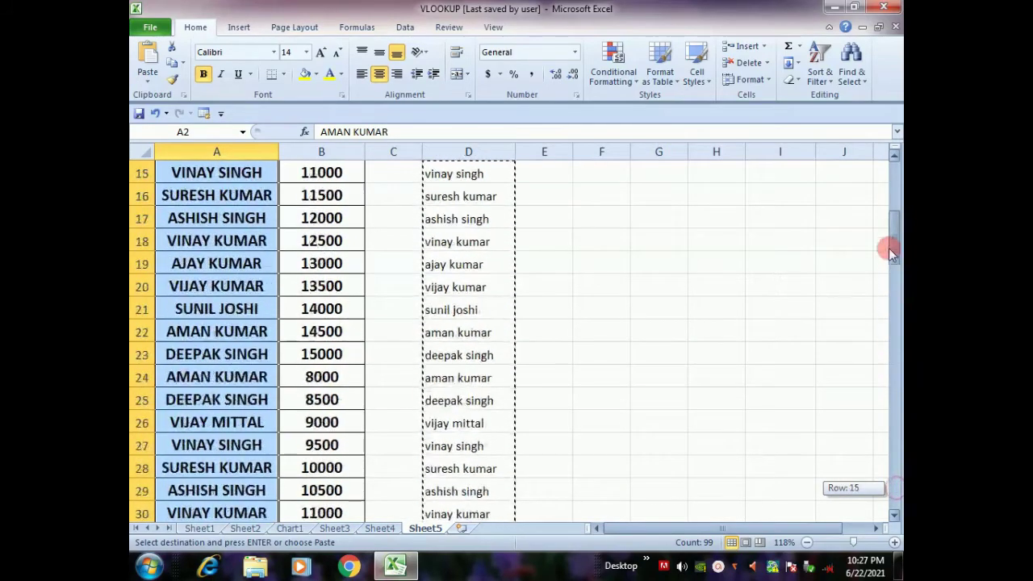
{"action": "right_click", "coordinate": [194, 206]}
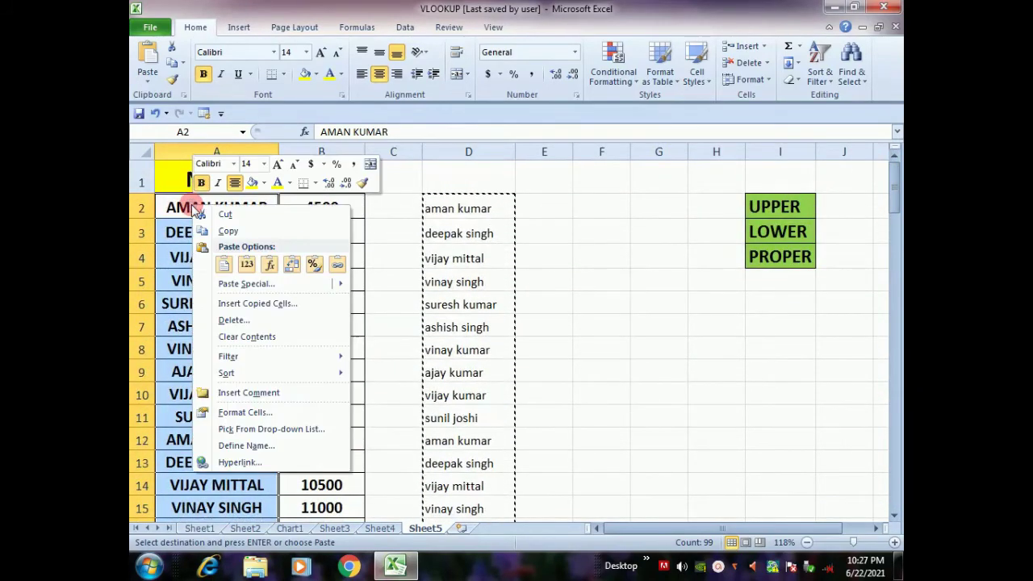
{"action": "left_click", "coordinate": [244, 263]}
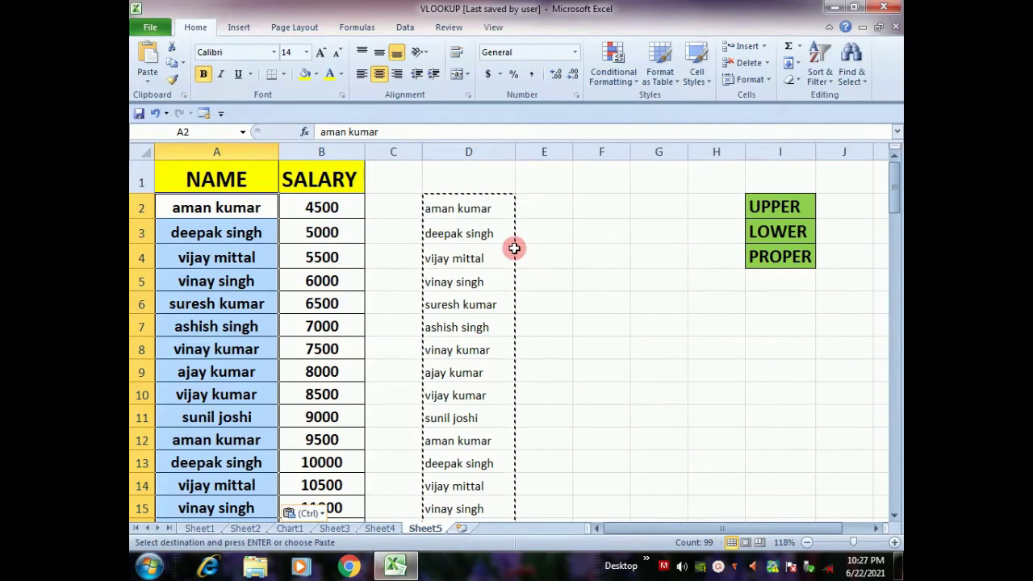
{"action": "key", "text": "Escape"}
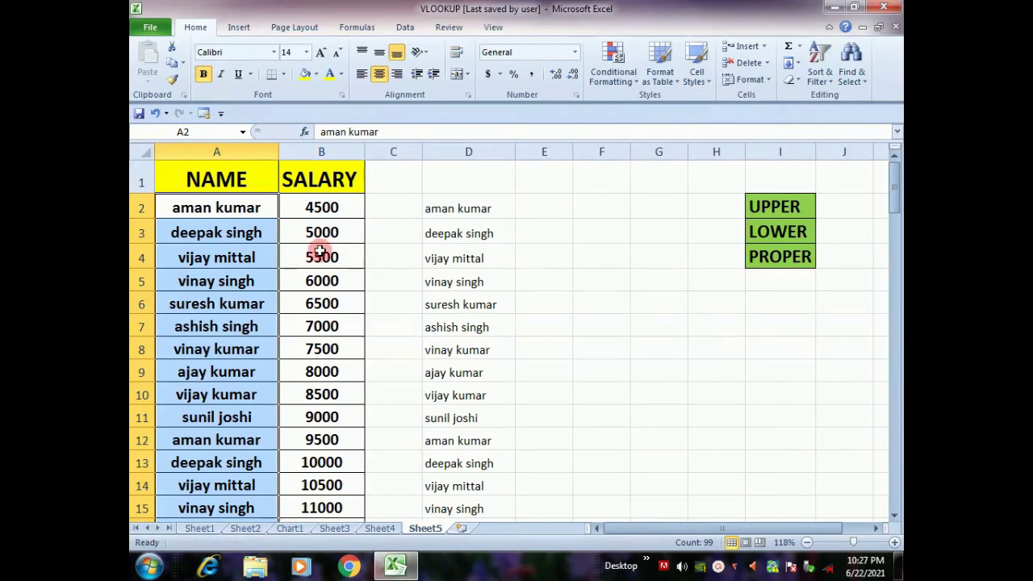
Step: Delete the LOWER formulas from all of column D and reselect cell D2
{"action": "left_click", "coordinate": [450, 151]}
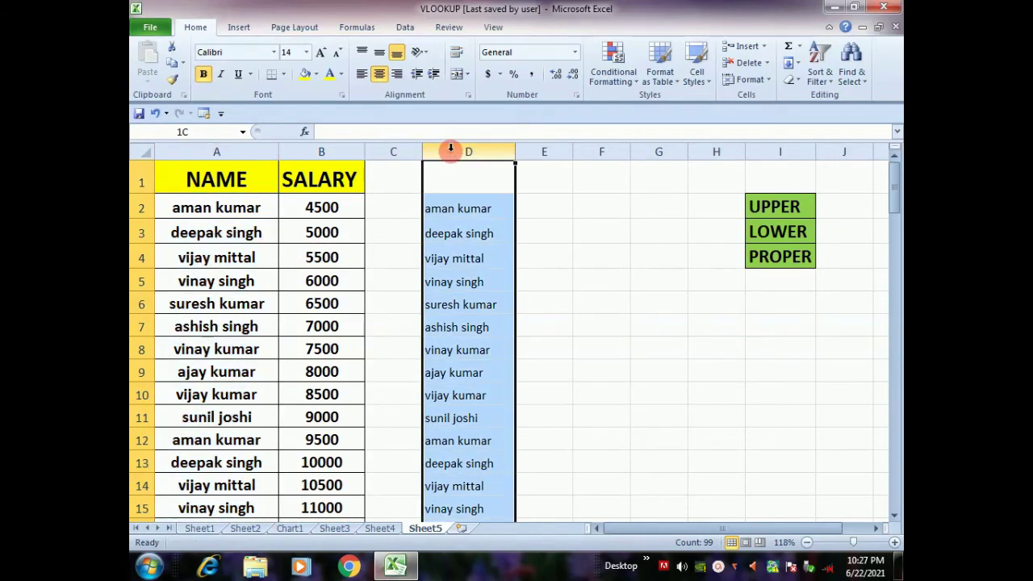
{"action": "left_click", "coordinate": [530, 297]}
{"action": "left_click", "coordinate": [476, 153]}
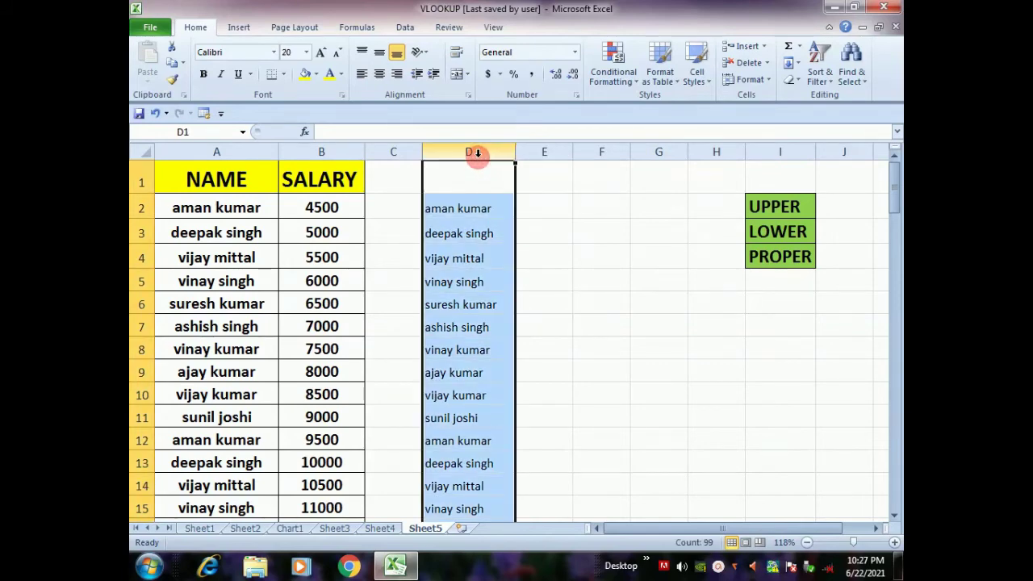
{"action": "key", "text": "Delete"}
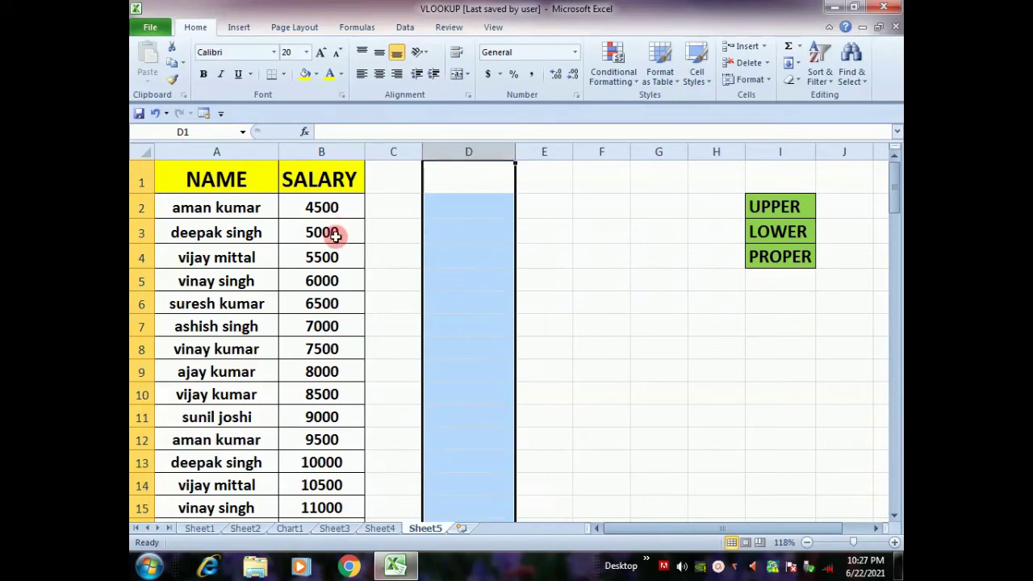
{"action": "left_click", "coordinate": [464, 207]}
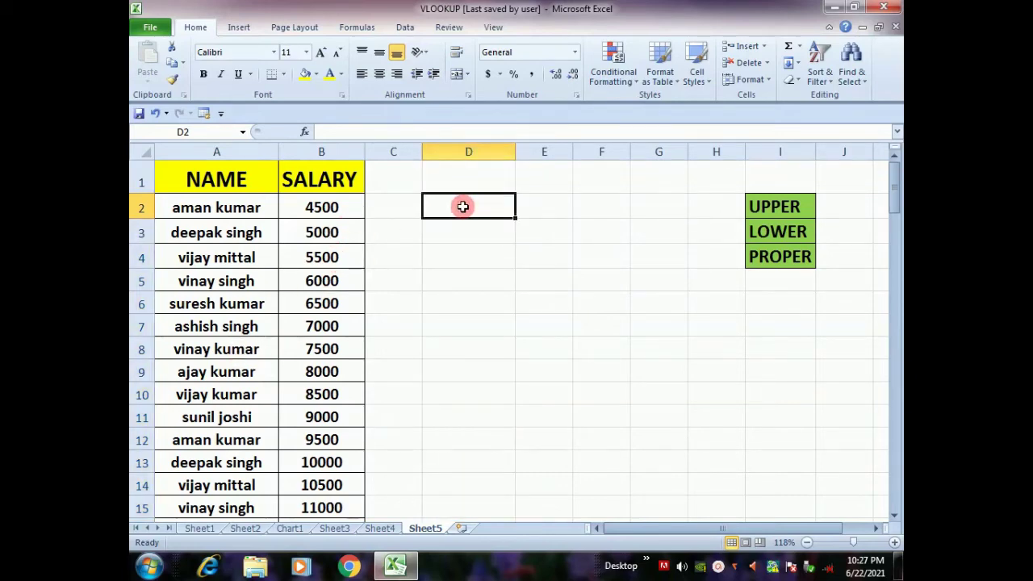
Step: Enter =PROPER(A2) in cell D2, discarding a stray 0 typed below it
{"action": "type", "text": "=pr"}
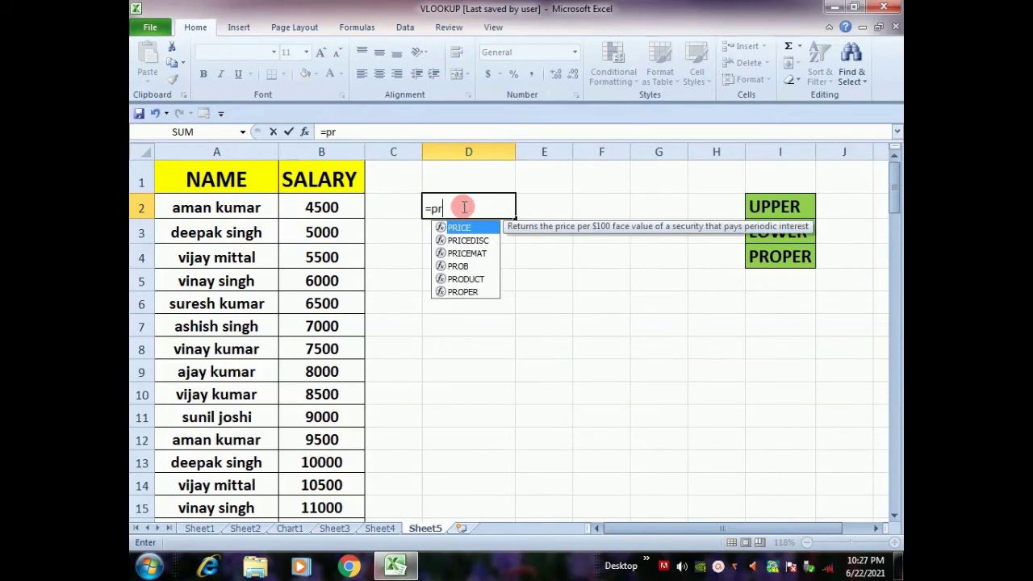
{"action": "type", "text": "op"}
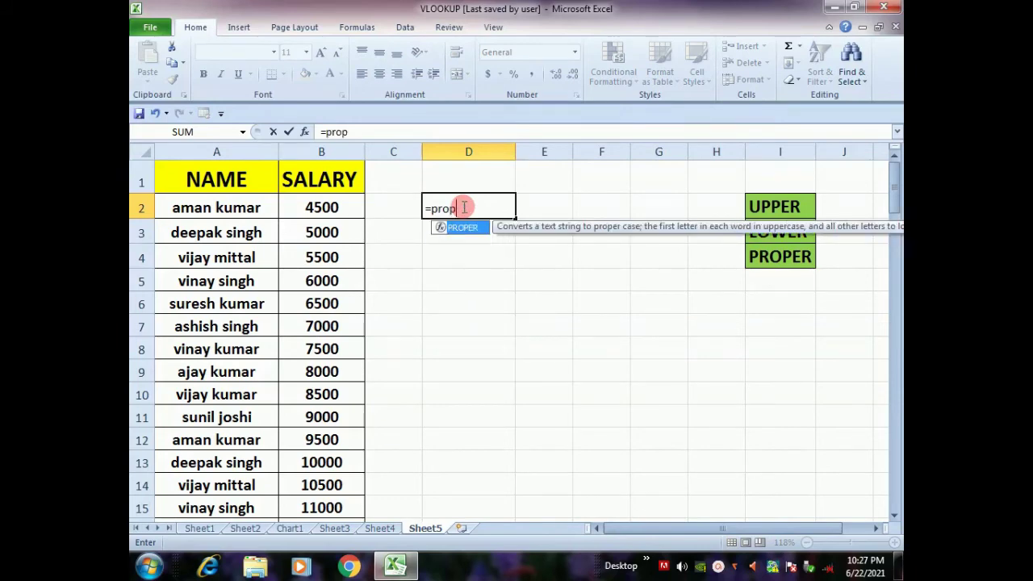
{"action": "key", "text": "Tab"}
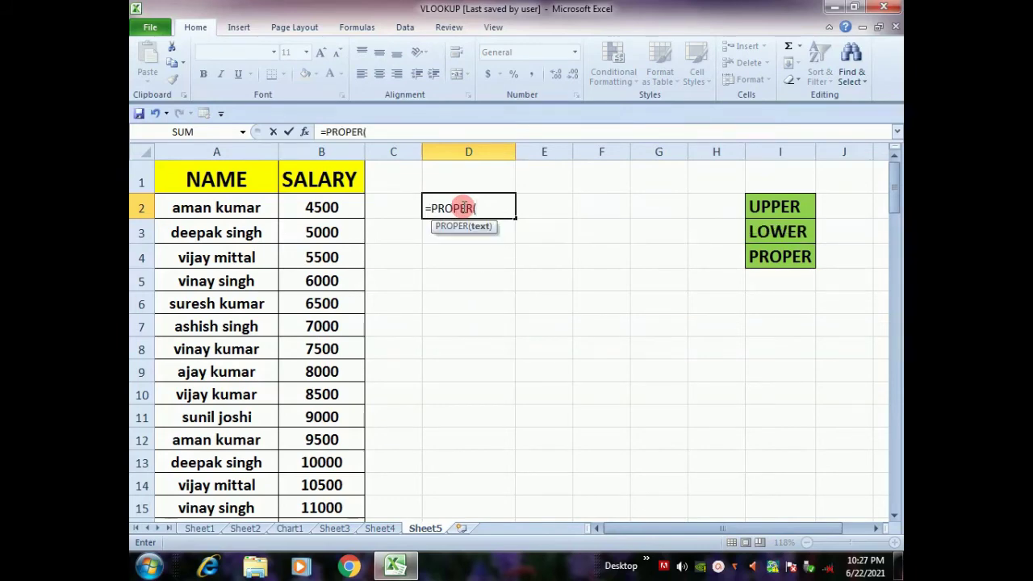
{"action": "left_click", "coordinate": [232, 211]}
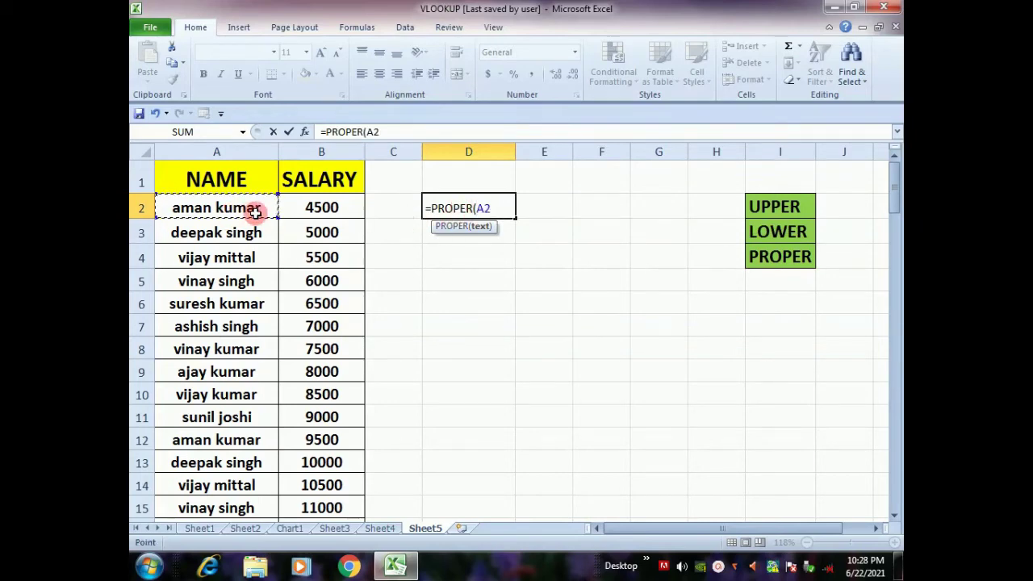
{"action": "key", "text": "Return"}
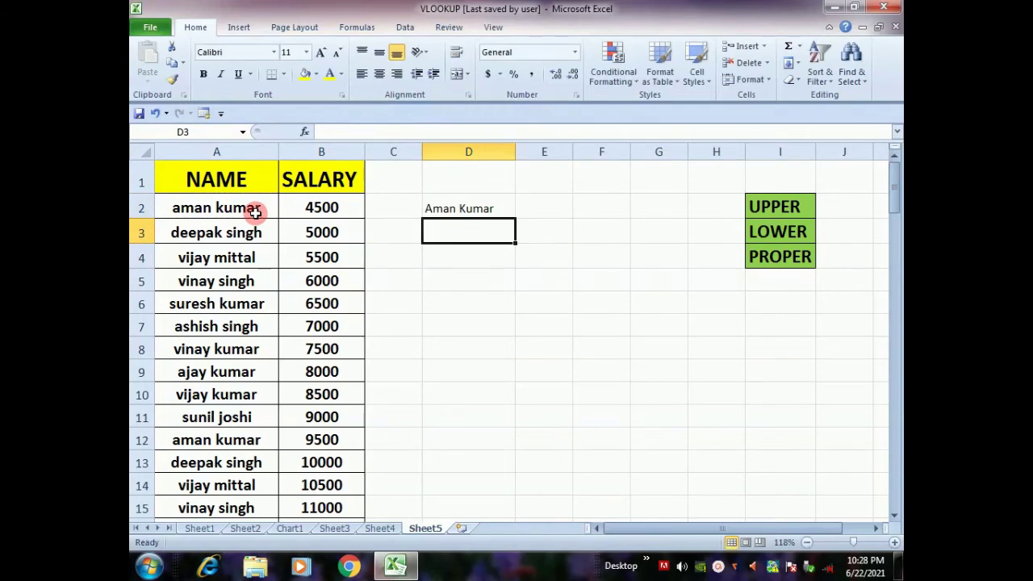
{"action": "key", "text": "Down"}
{"action": "key", "text": "Down"}
{"action": "key", "text": "Down"}
{"action": "type", "text": "0"}
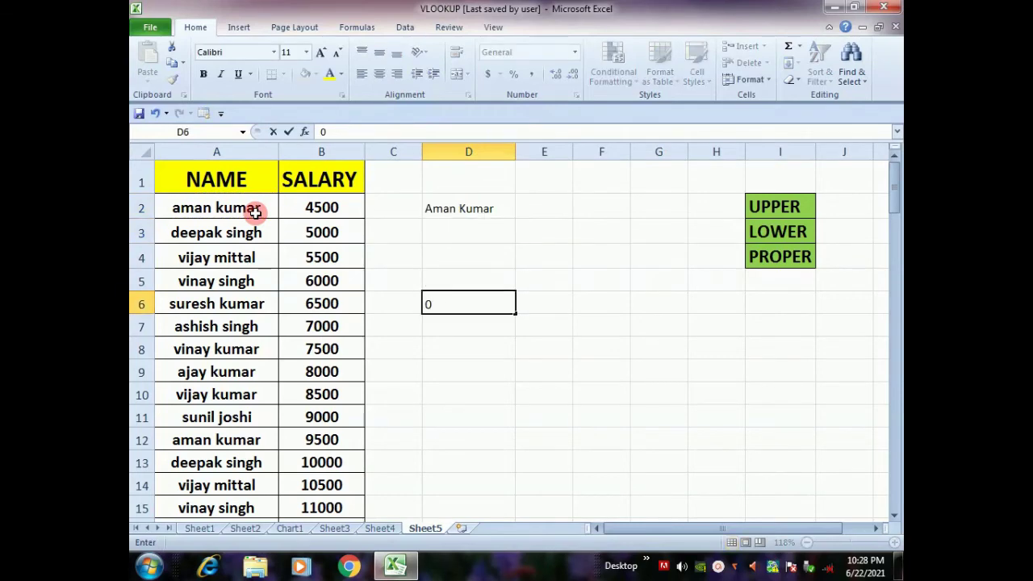
{"action": "key", "text": "Escape"}
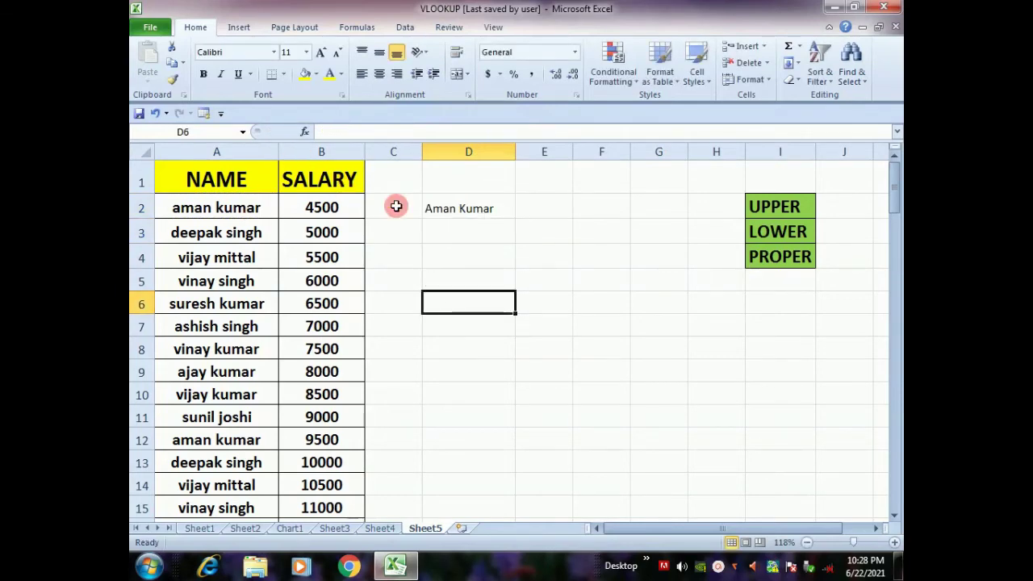
{"action": "left_click", "coordinate": [471, 208]}
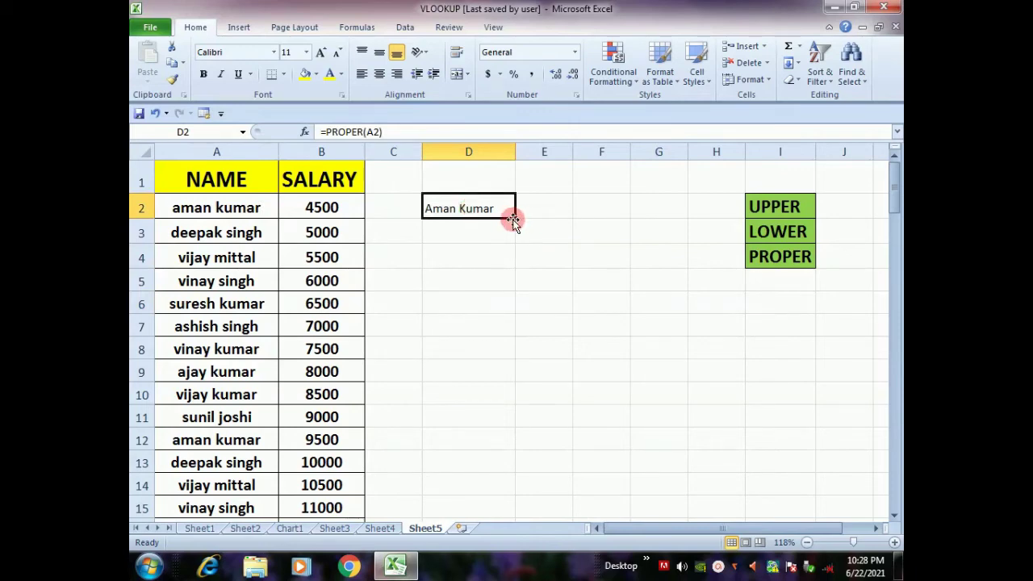
Step: Fill the =PROPER(A2) formula from D2 down to row 100
{"action": "left_click_drag", "start_coordinate": [514, 218], "coordinate": [495, 550]}
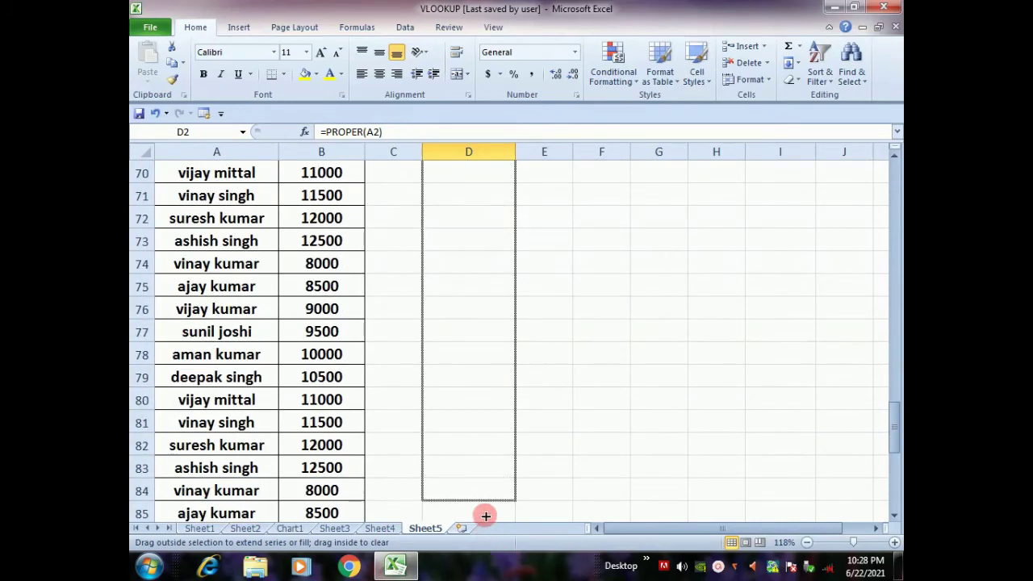
{"action": "mouse_move", "coordinate": [494, 551]}
{"action": "left_mouse_down"}
{"action": "mouse_move", "coordinate": [488, 506]}
{"action": "mouse_move", "coordinate": [484, 518]}
{"action": "left_mouse_up"}
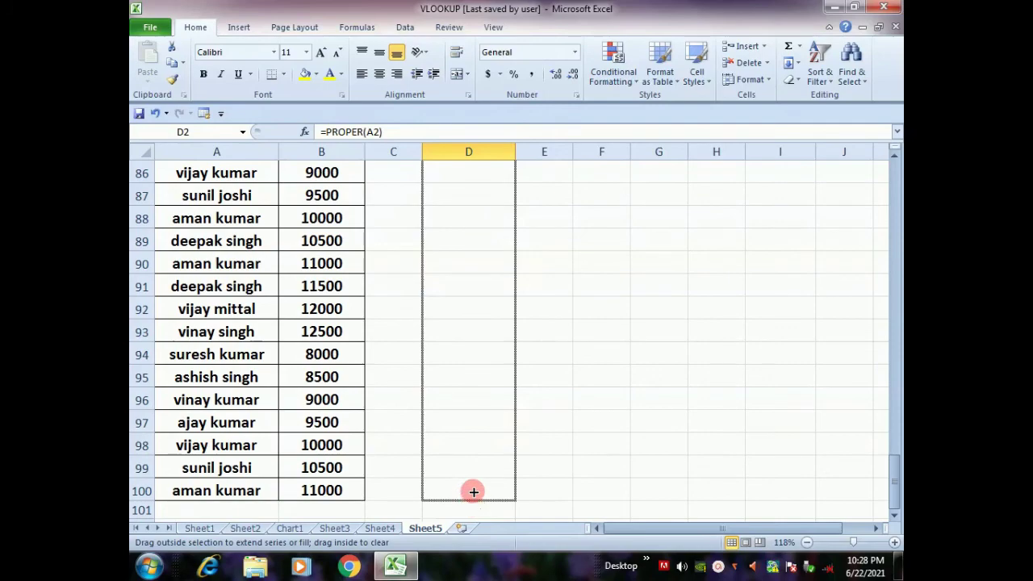
{"action": "left_click_drag", "start_coordinate": [484, 518], "coordinate": [472, 491]}
{"action": "left_click_drag", "start_coordinate": [894, 476], "coordinate": [864, 176]}
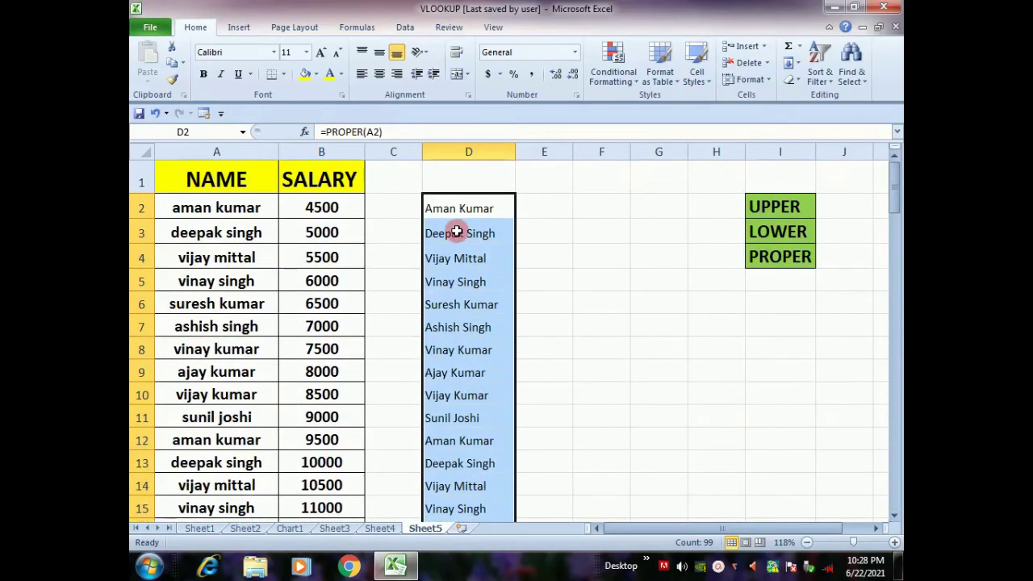
Step: Copy the proper-case names from column D and paste them over A2:A99 as values
{"action": "right_click", "coordinate": [454, 229]}
{"action": "left_click", "coordinate": [488, 250]}
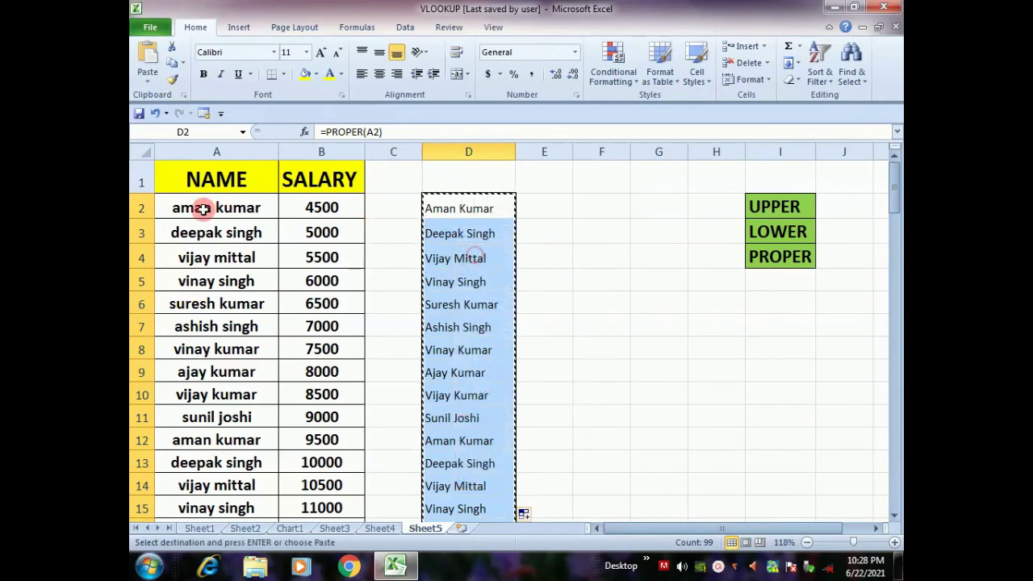
{"action": "mouse_move", "coordinate": [216, 209]}
{"action": "left_mouse_down"}
{"action": "mouse_move", "coordinate": [208, 549]}
{"action": "mouse_move", "coordinate": [214, 493]}
{"action": "left_mouse_up"}
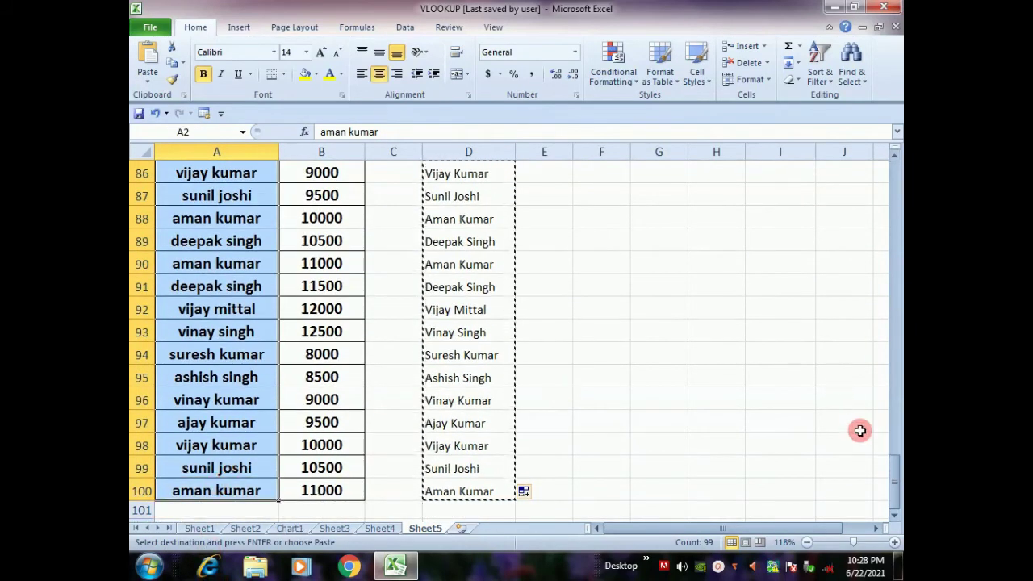
{"action": "left_click_drag", "start_coordinate": [898, 482], "coordinate": [894, 170]}
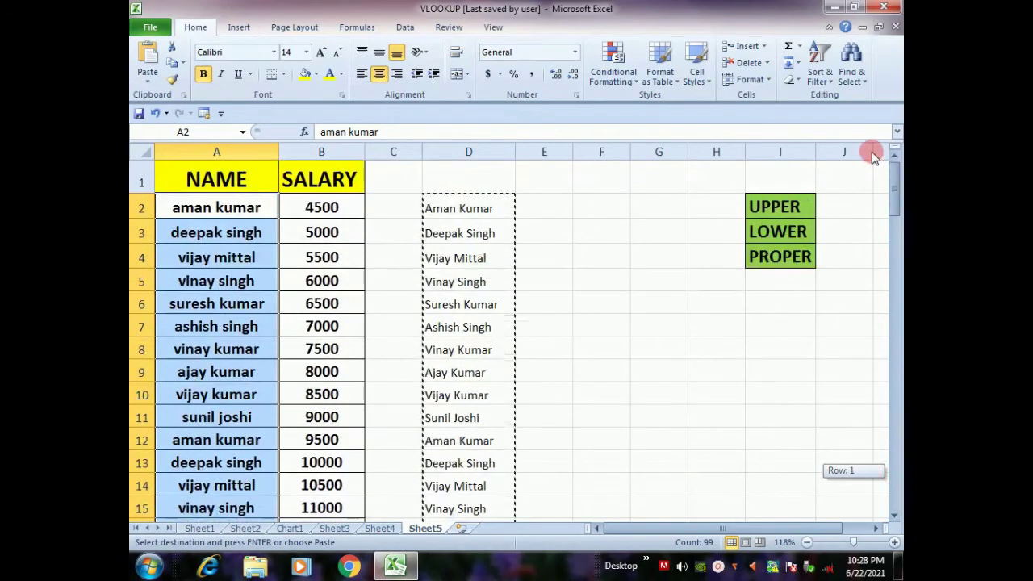
{"action": "right_click", "coordinate": [190, 201]}
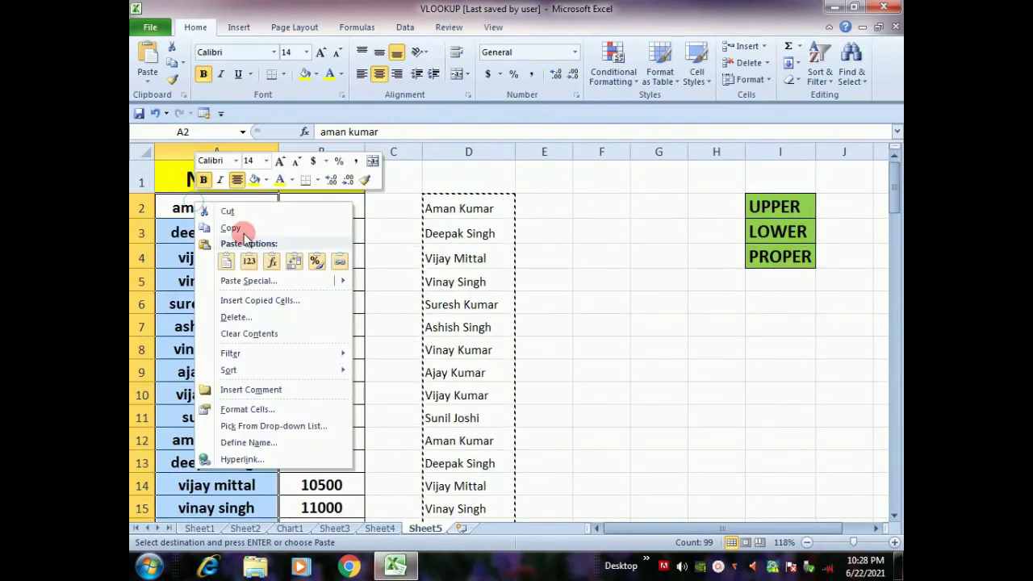
{"action": "left_click", "coordinate": [248, 263]}
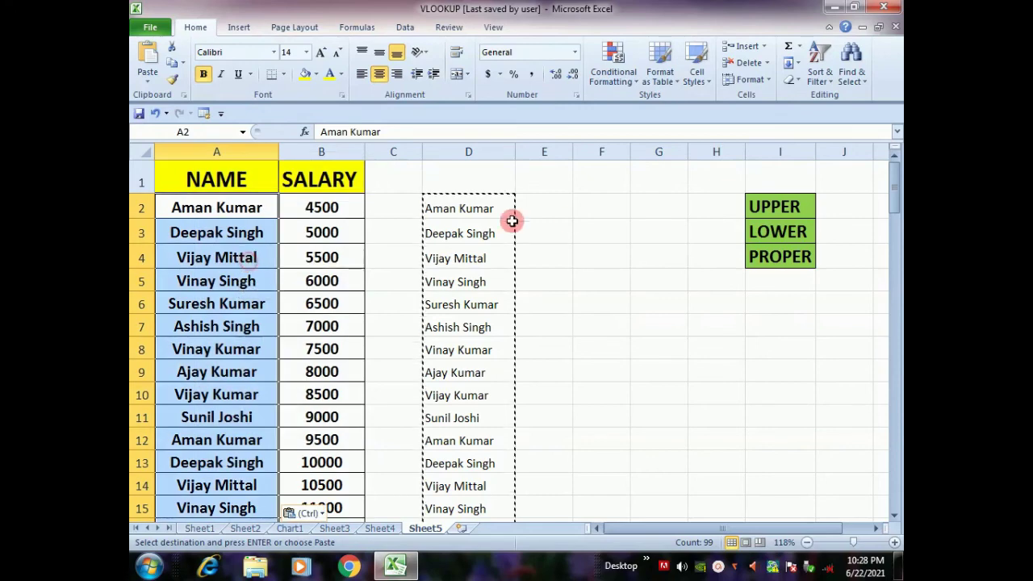
{"action": "left_click", "coordinate": [539, 216]}
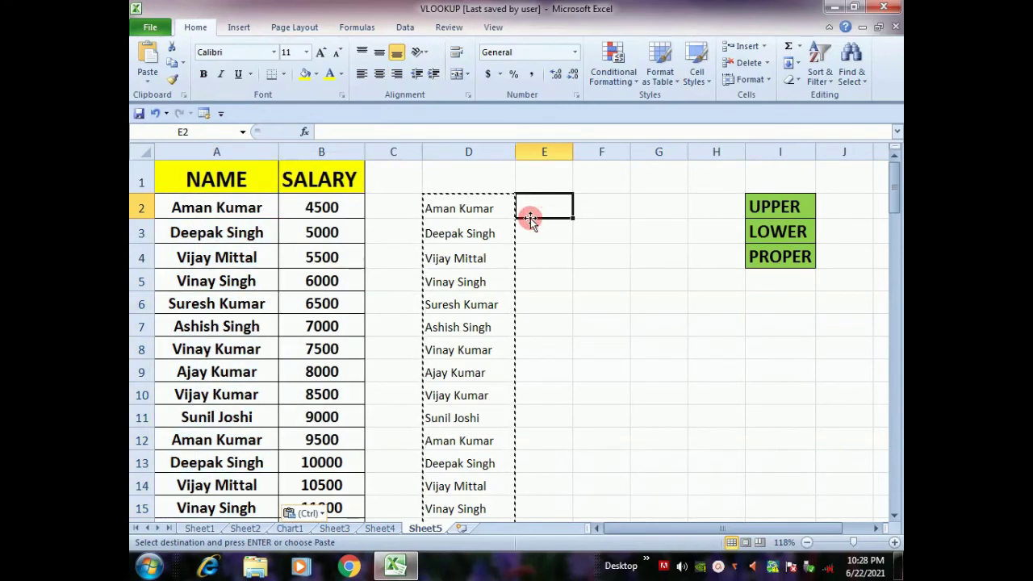
{"action": "key", "text": "Escape"}
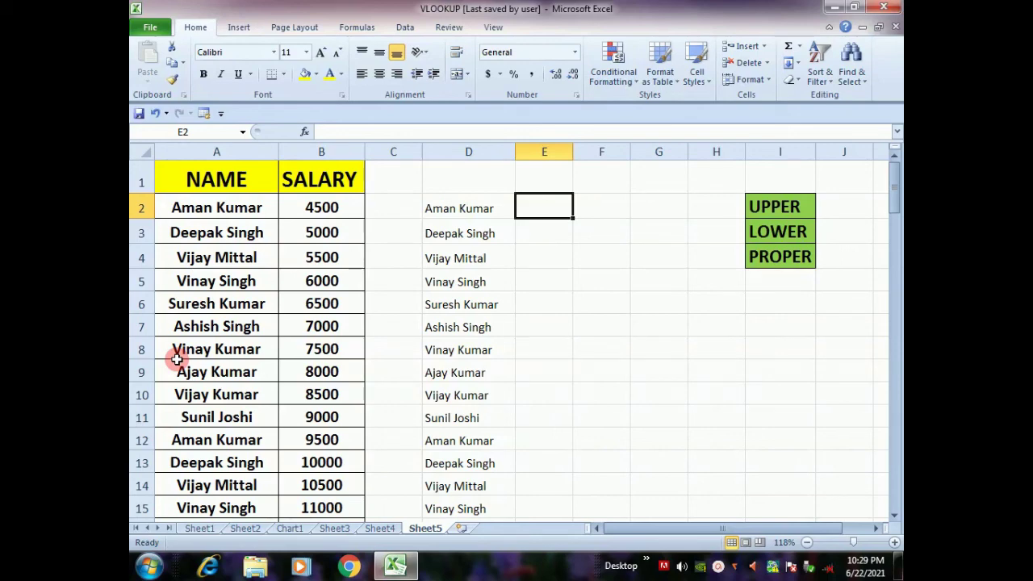
{"action": "left_click", "coordinate": [751, 206]}
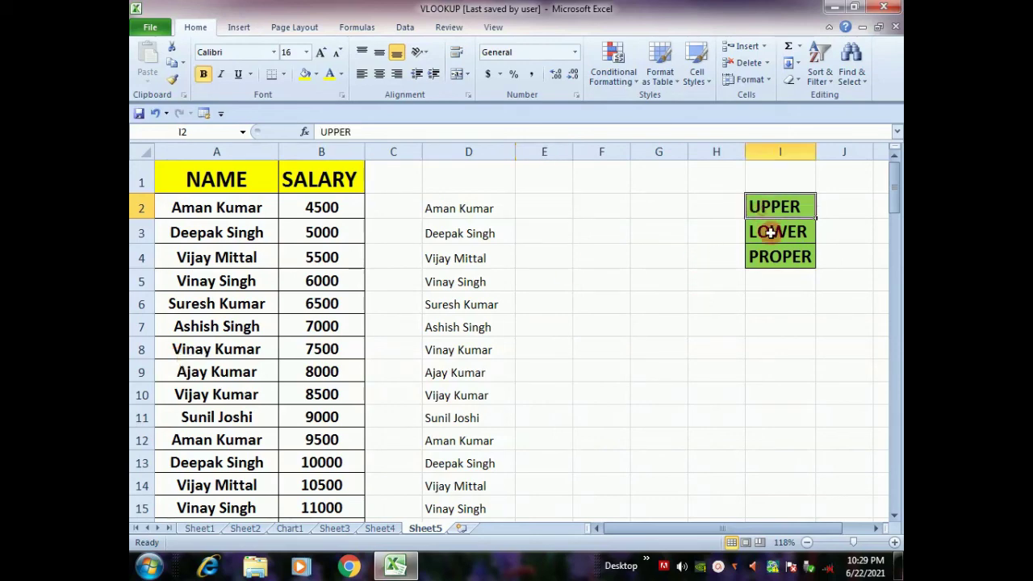
{"action": "left_click", "coordinate": [772, 240]}
{"action": "left_click", "coordinate": [768, 256]}
{"action": "left_click", "coordinate": [756, 205]}
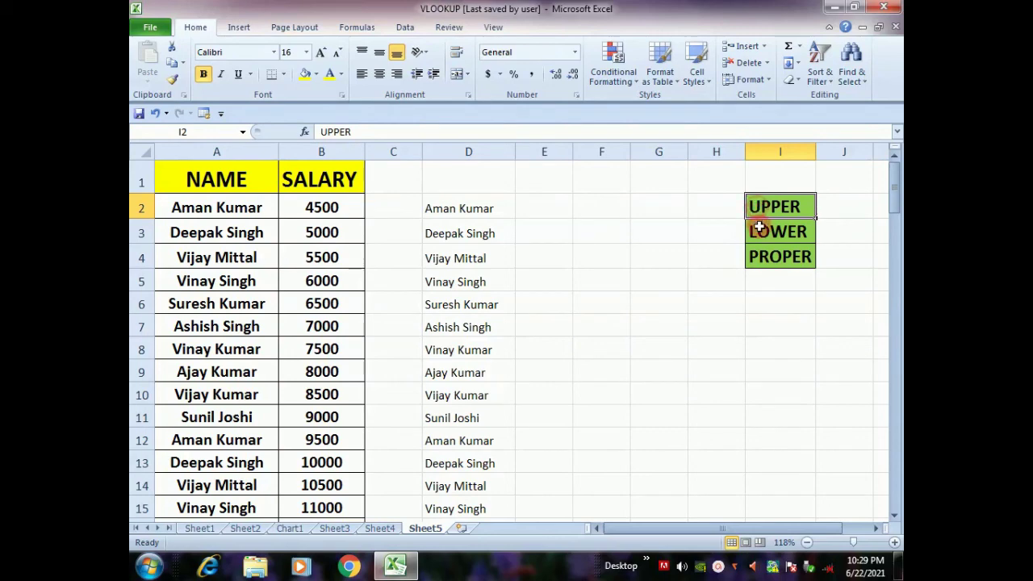
{"action": "left_click", "coordinate": [756, 232]}
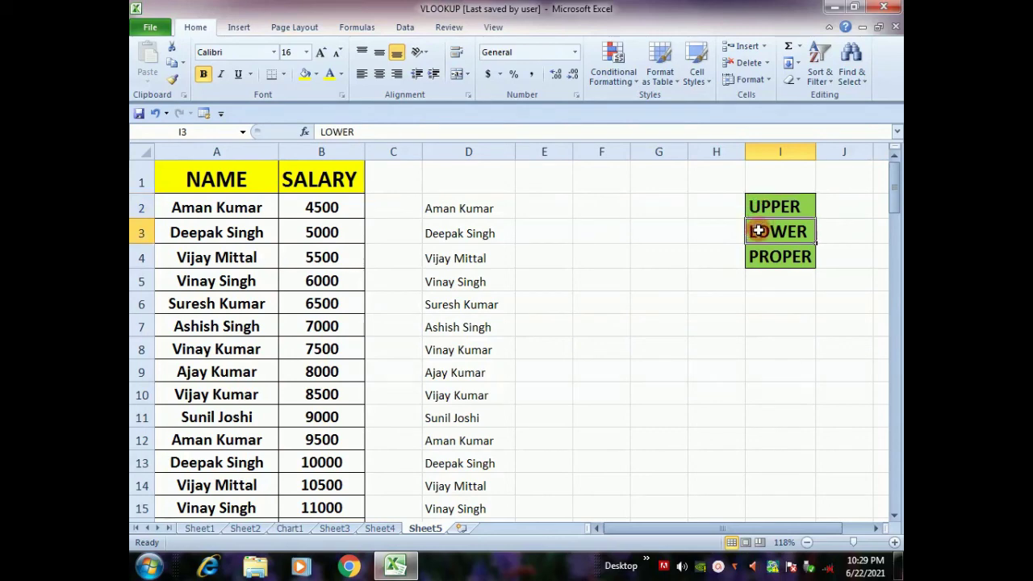
{"action": "left_click", "coordinate": [759, 256]}
{"action": "left_click", "coordinate": [760, 256]}
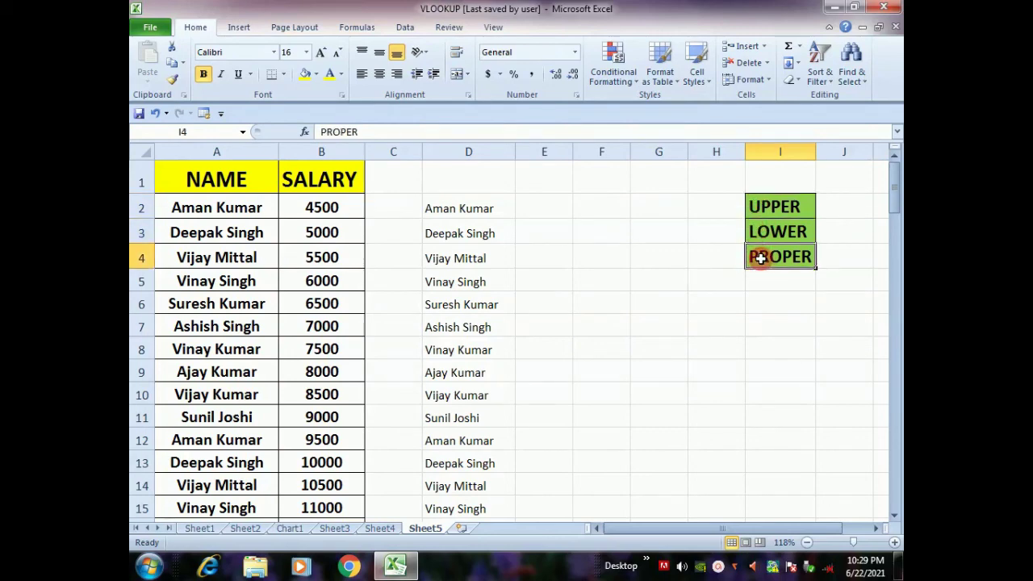